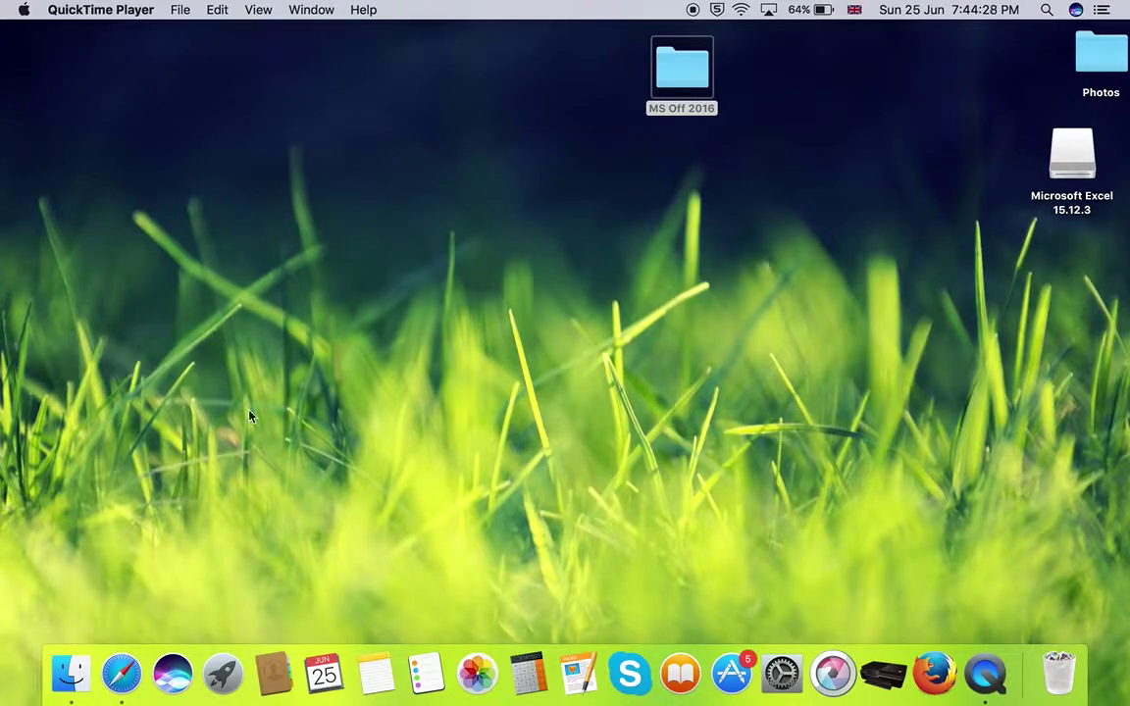
# - View the shared Office 2016 folder on Google Drive in Safari, and switch to the MS Off 2016 folder in Finder
pyautogui.click(122, 675)
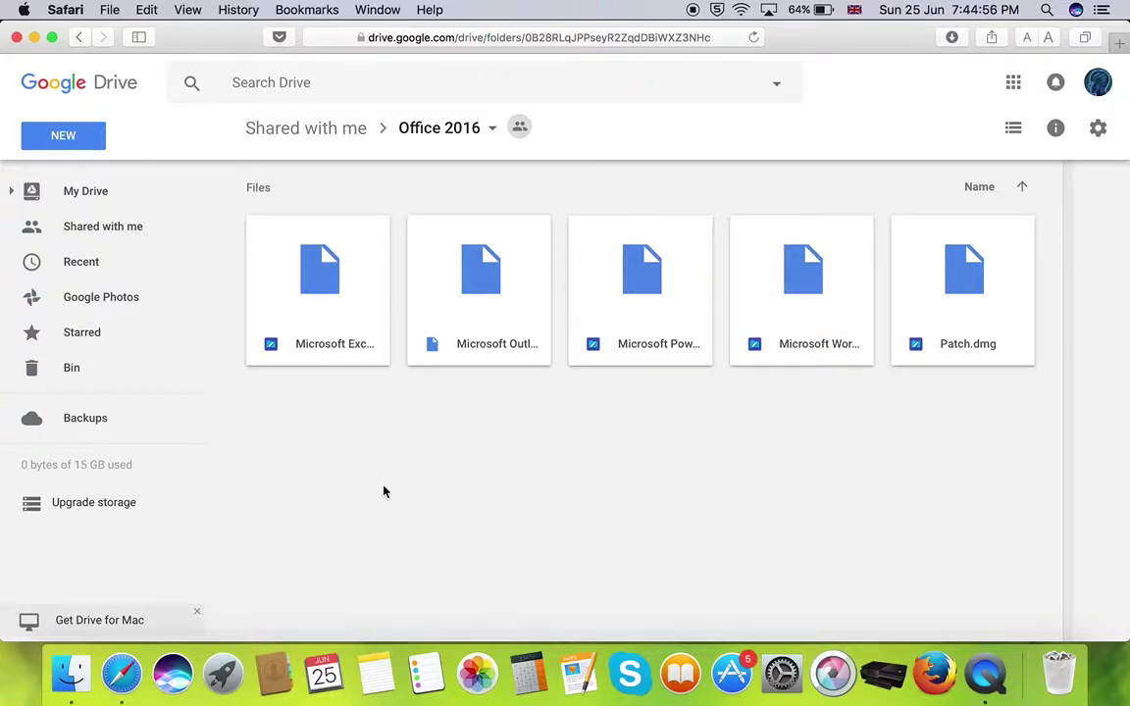
pyautogui.click(71, 675)
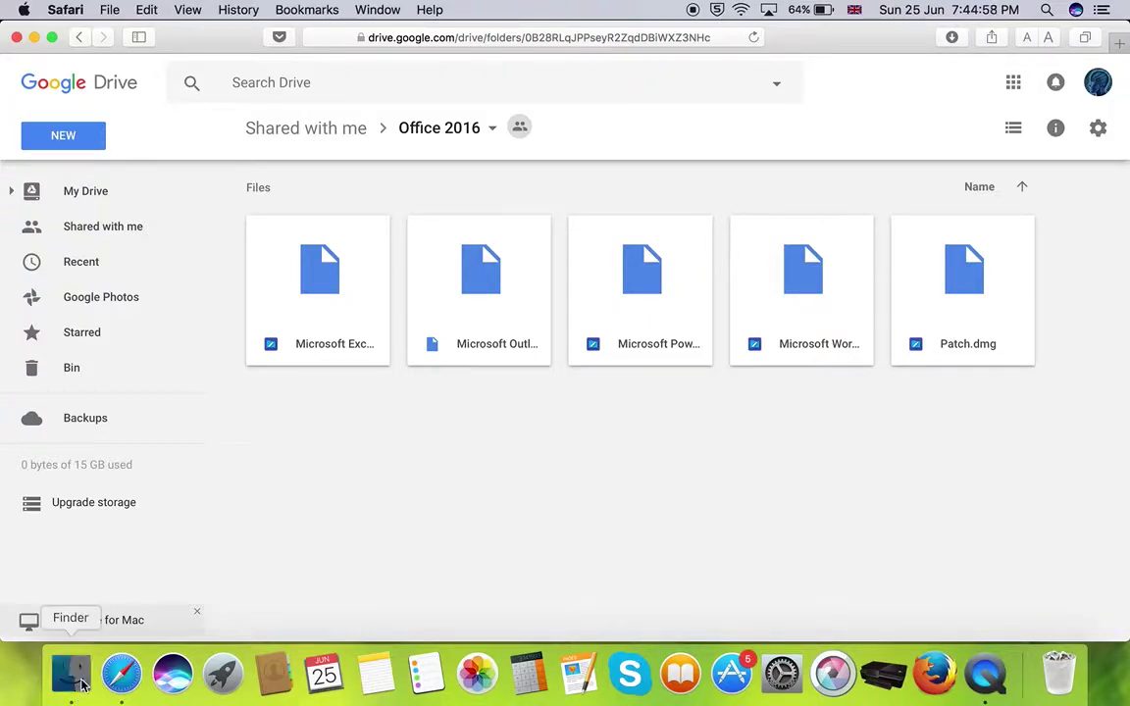
pyautogui.click(719, 472)
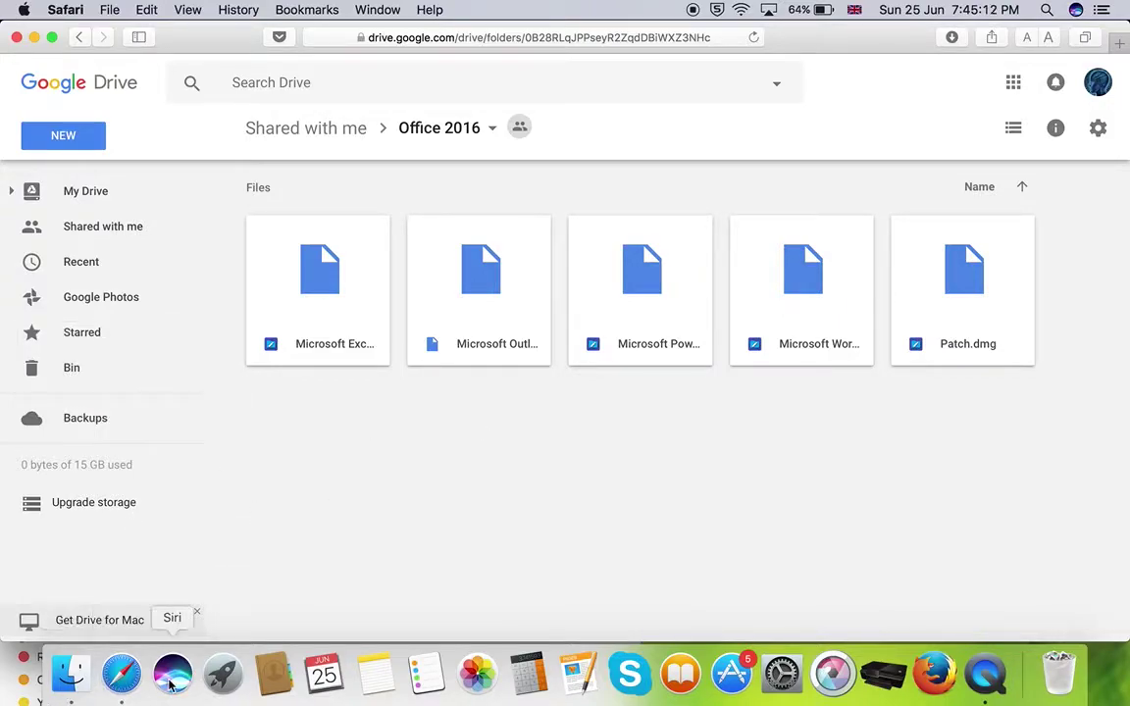
pyautogui.click(71, 675)
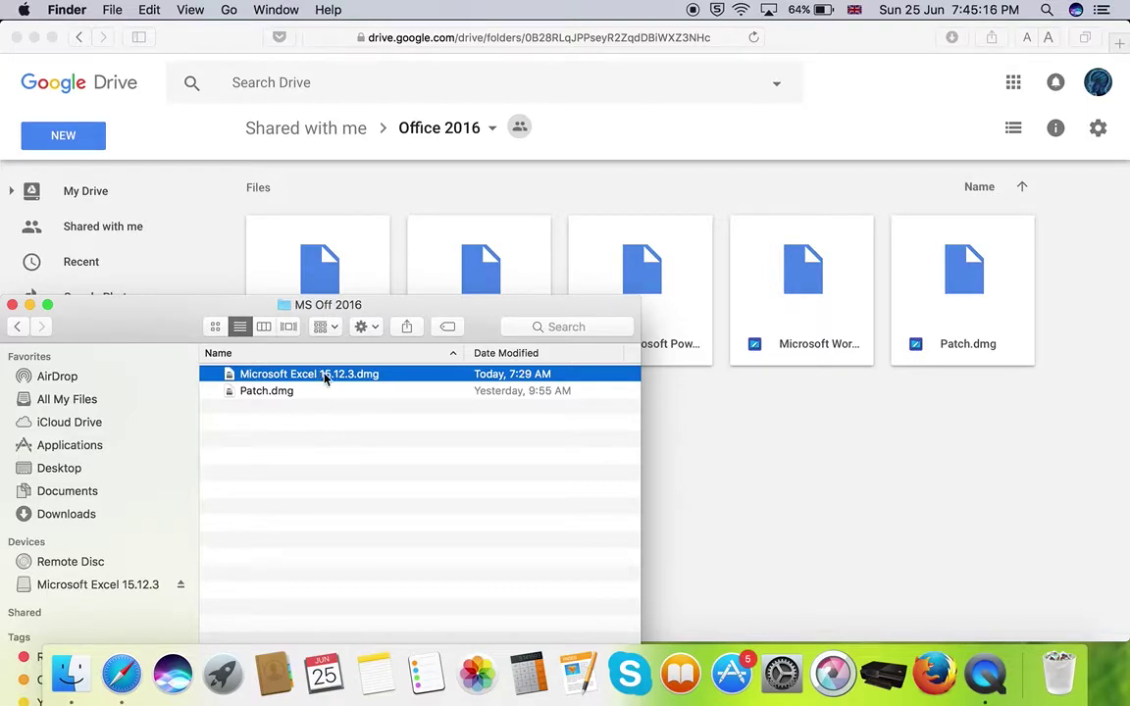
# - Open Microsoft Excel 15.12.3.dmg and start a standard installation from its Microsoft_Excel_15.12.3_Updater.pkg package
pyautogui.doubleClick(327, 376)
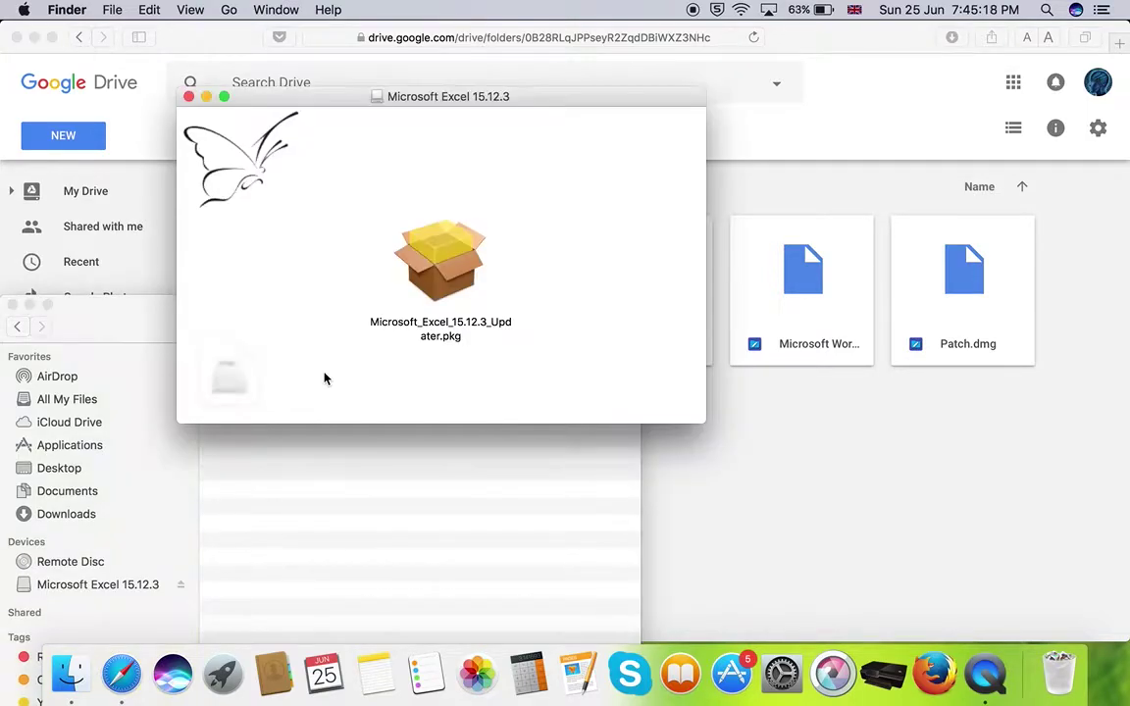
pyautogui.doubleClick(436, 260)
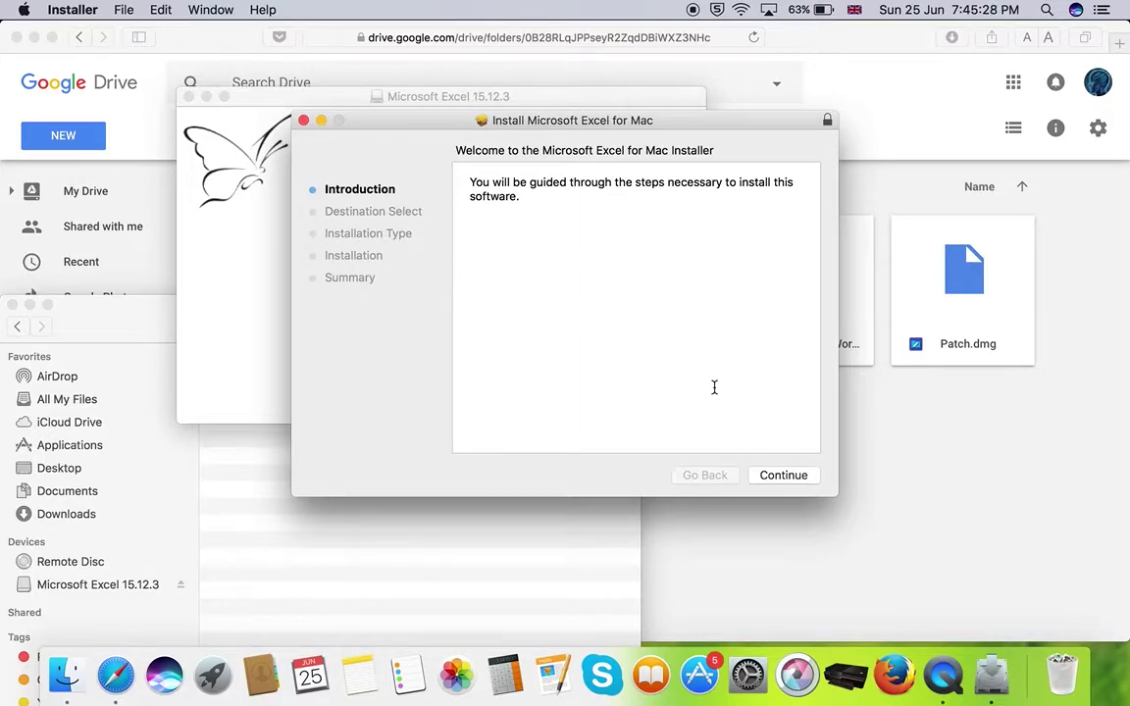
pyautogui.click(793, 476)
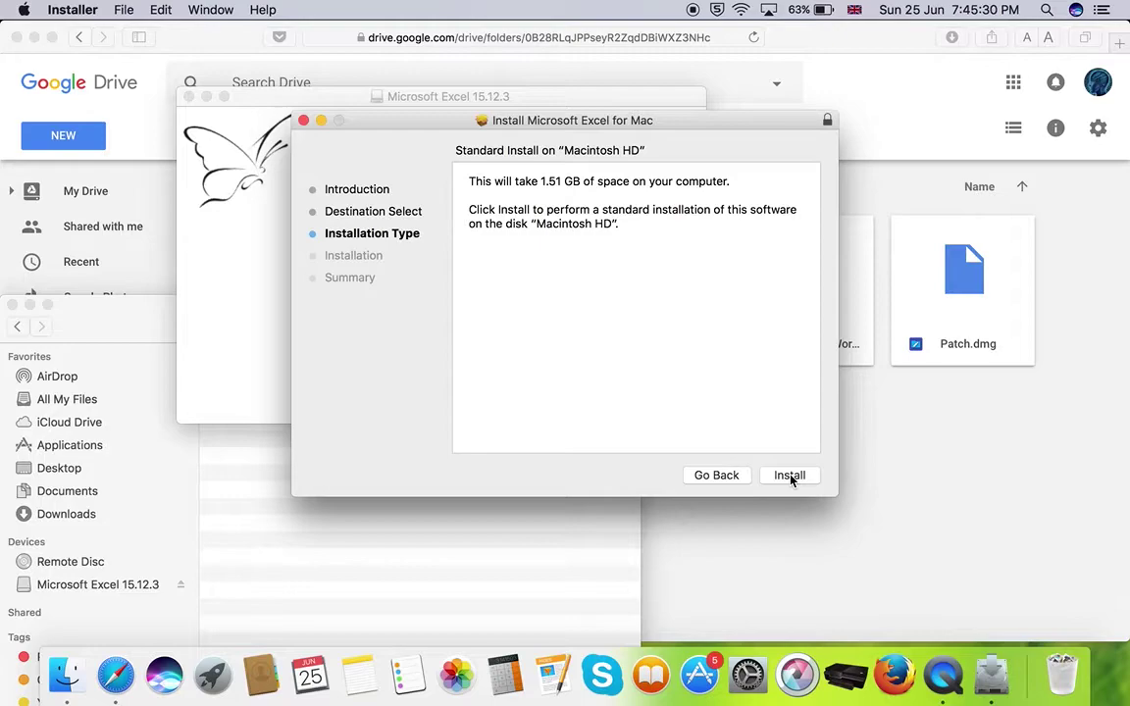
pyautogui.click(815, 480)
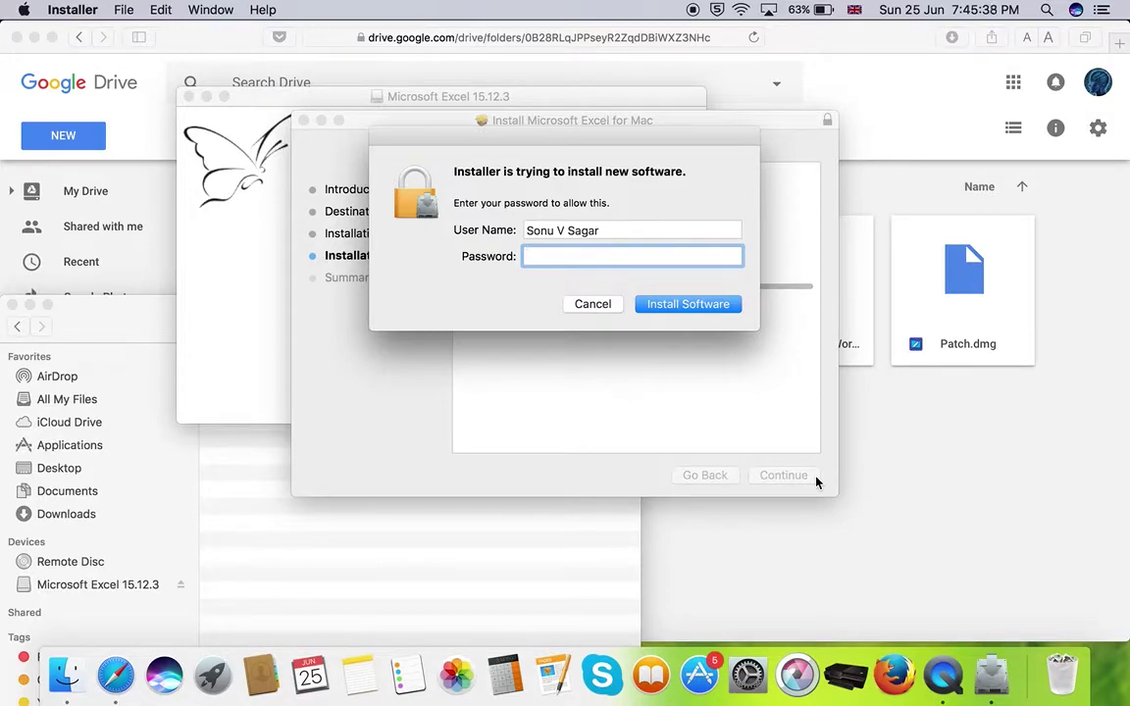
# - Authorise the Excel installation with the account password, and close the finished installer and the disk image window
pyautogui.write('*****')
pyautogui.click(729, 306)
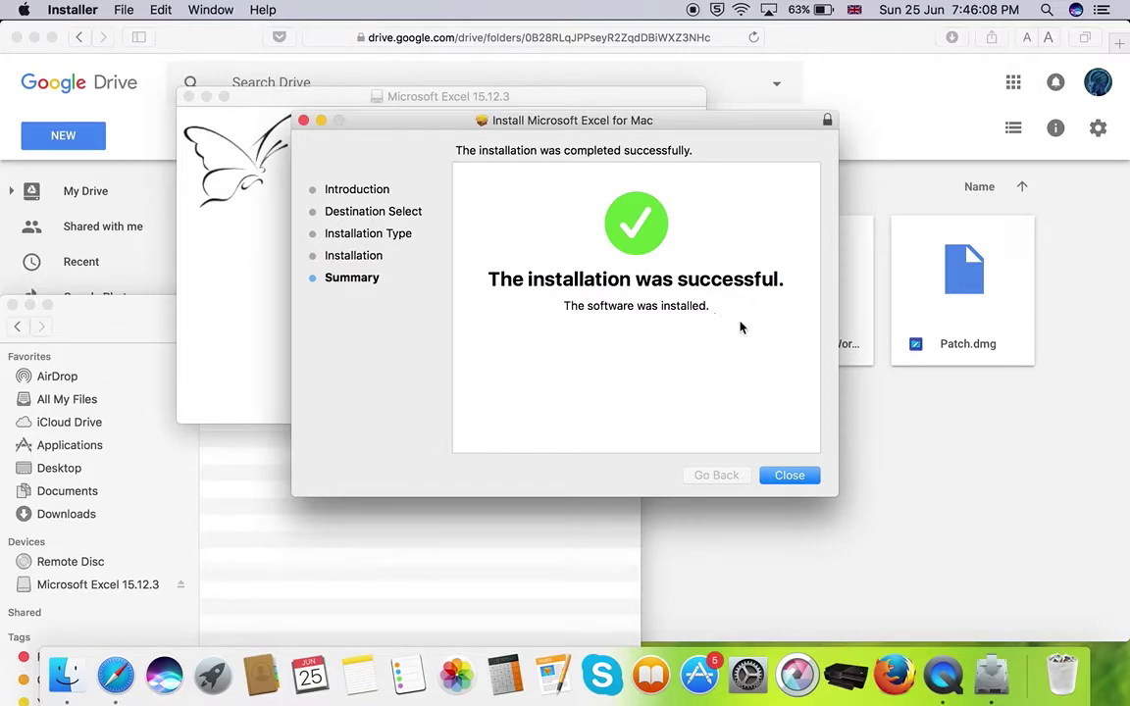
pyautogui.click(789, 476)
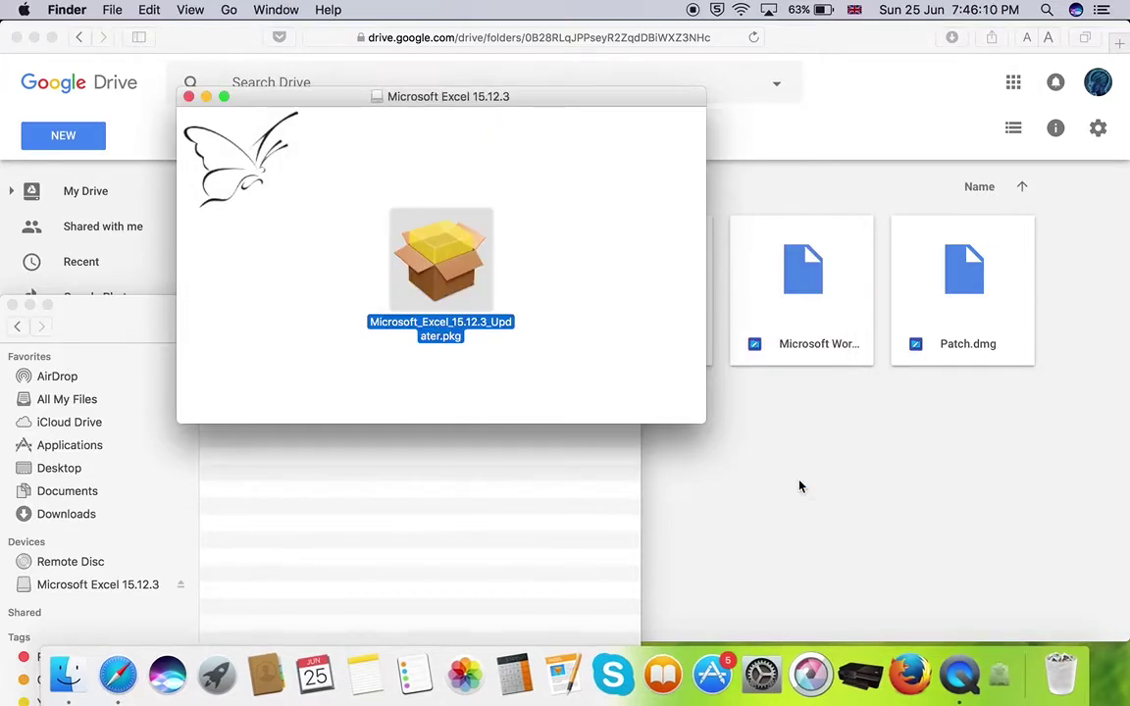
pyautogui.click(188, 97)
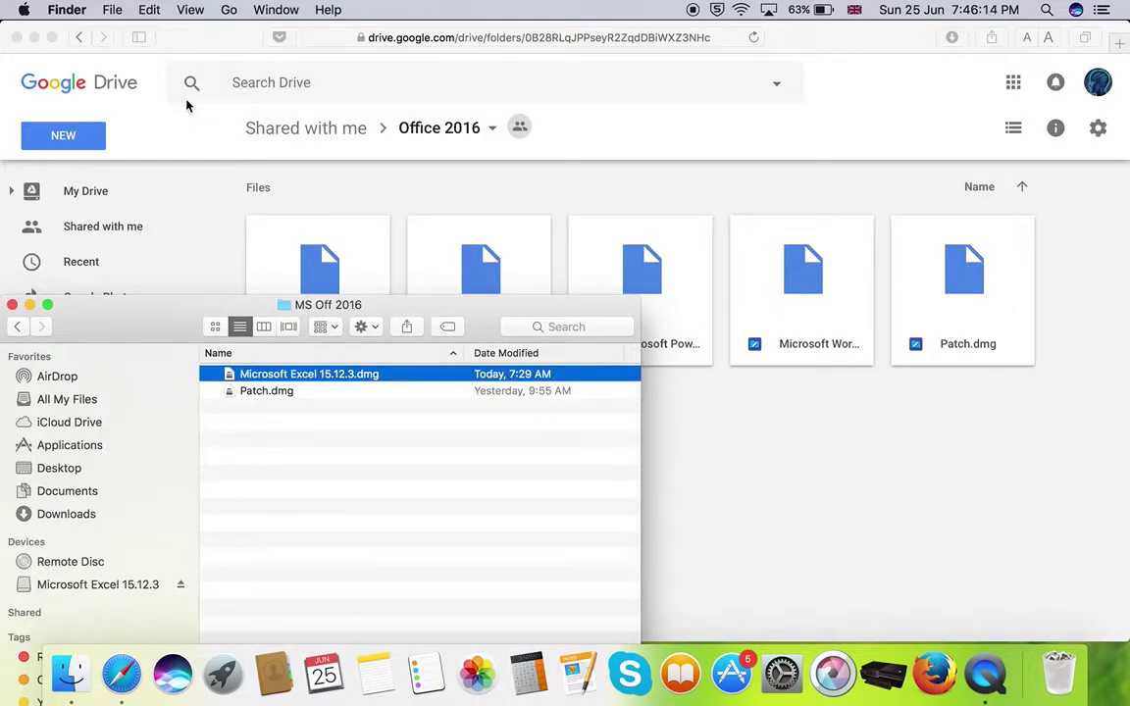
# - Search the installed applications for "ex" and launch Microsoft Excel, clearing the browser and folder windows off the desktop
pyautogui.press('F4')
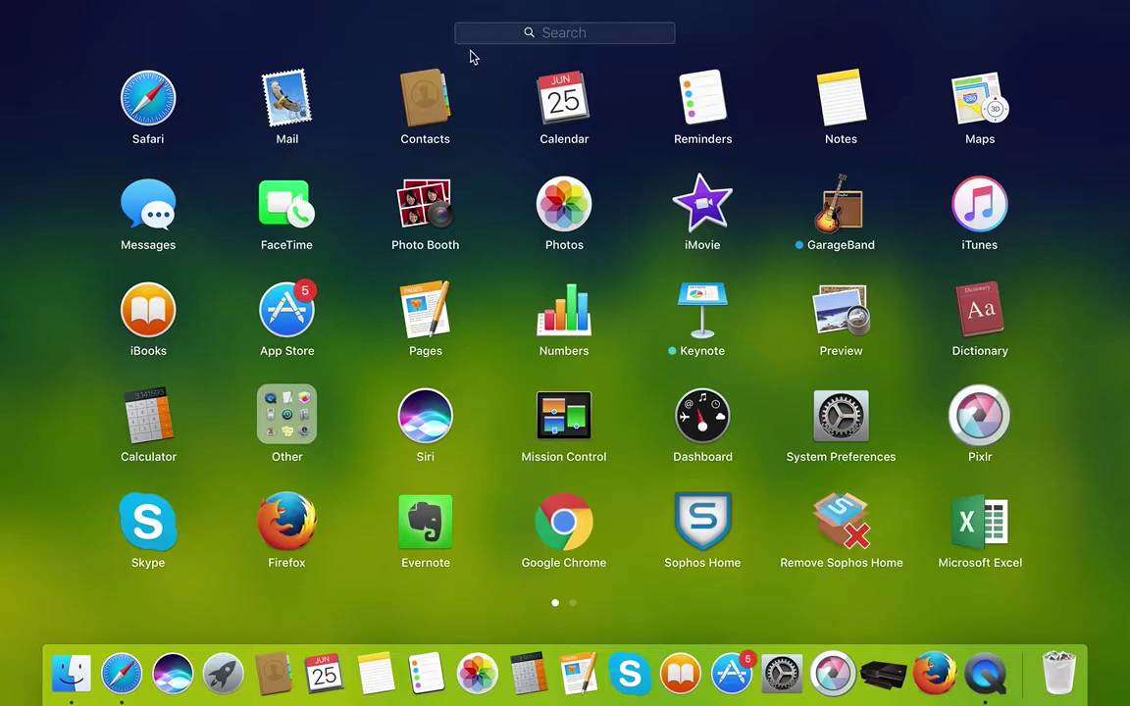
pyautogui.click(511, 41)
pyautogui.write('e')
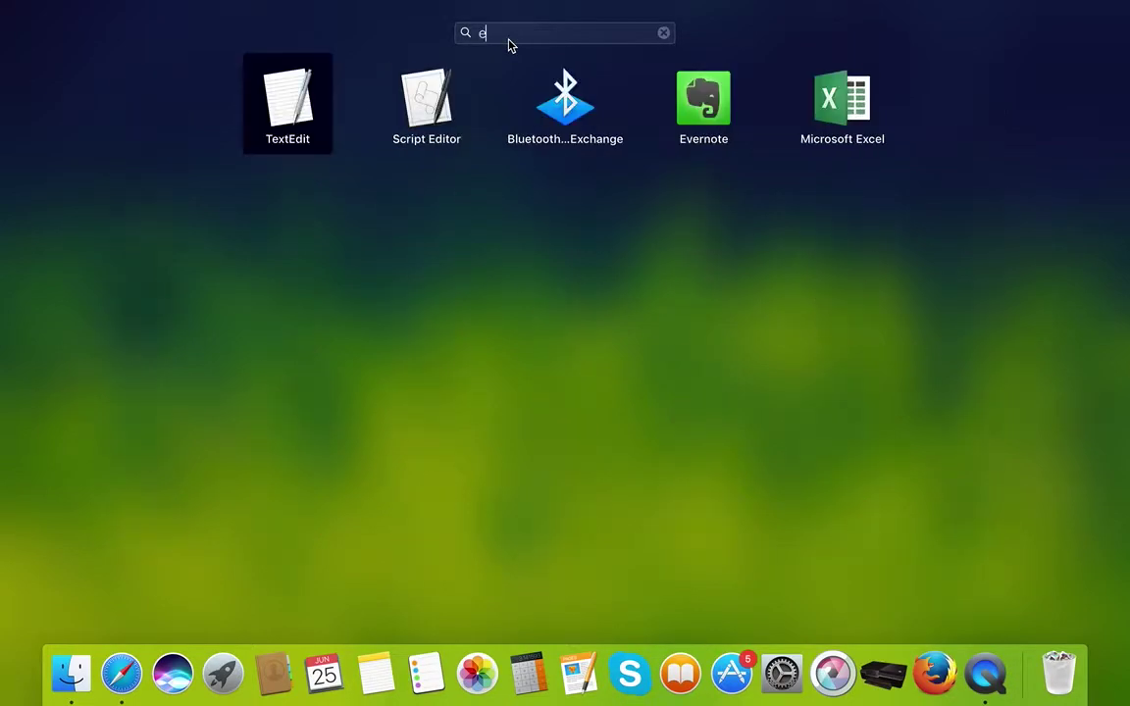
pyautogui.write('x')
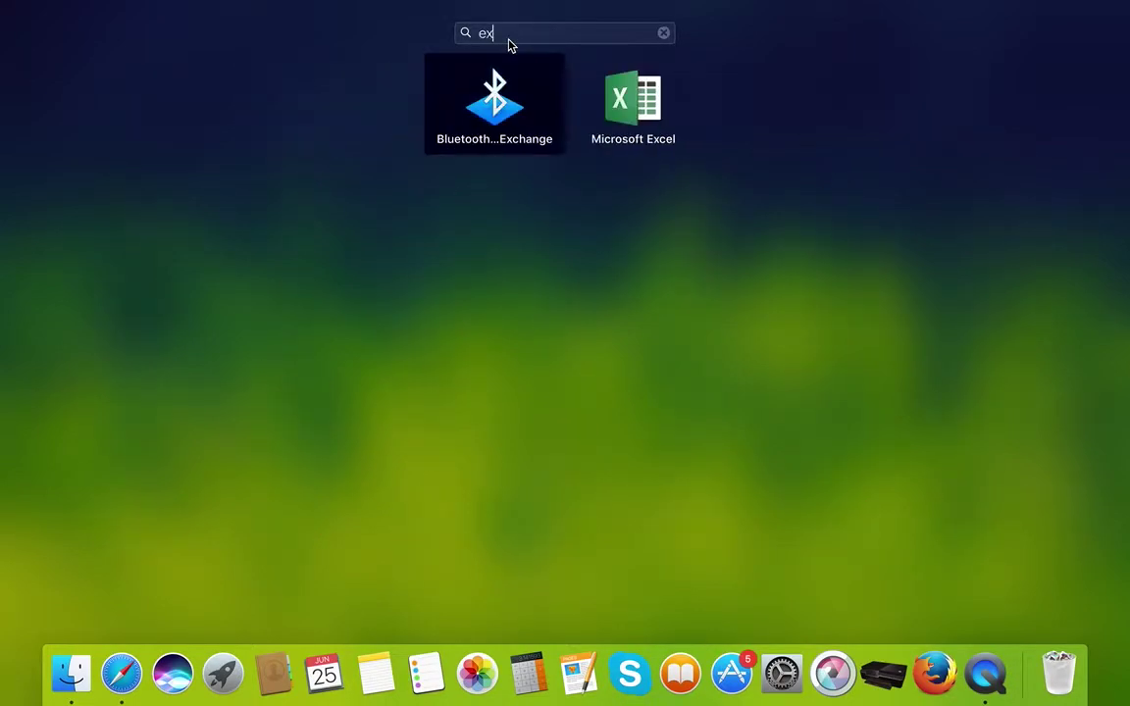
pyautogui.click(632, 98)
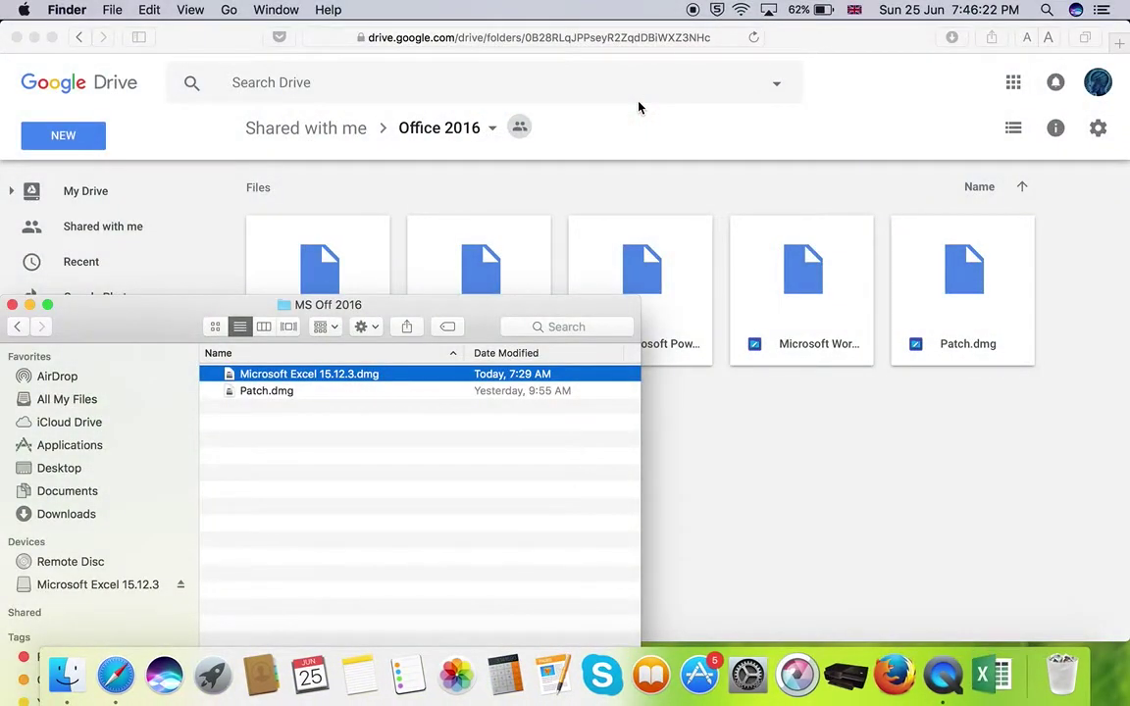
pyautogui.click(34, 37)
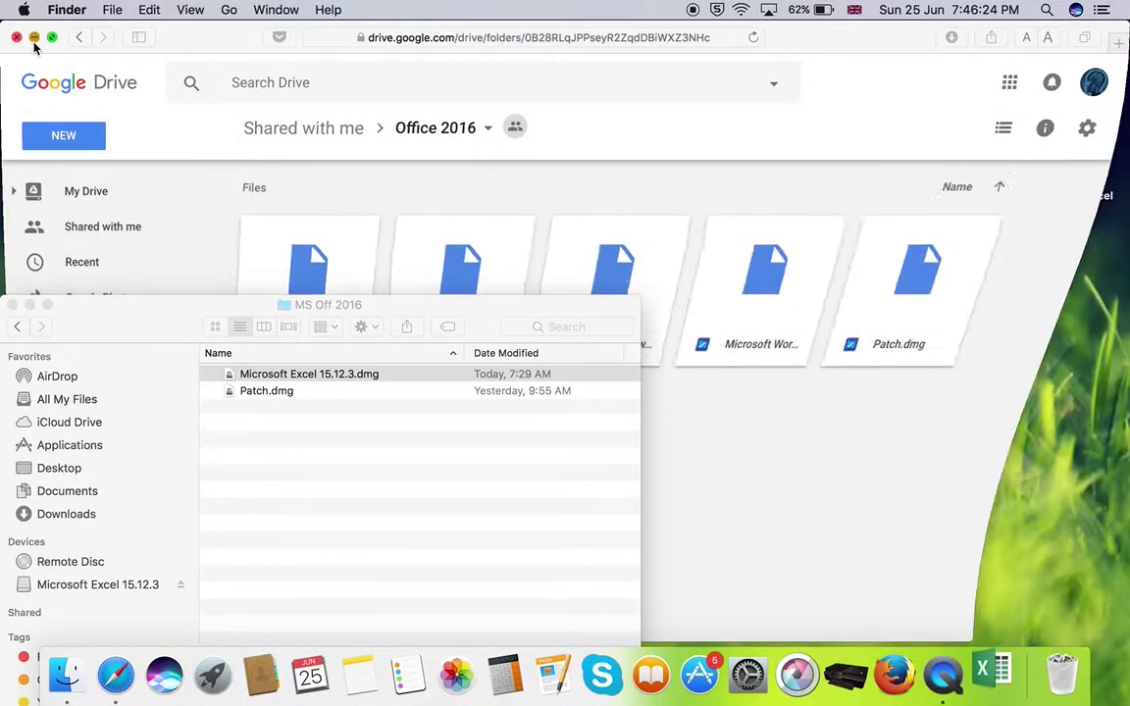
pyautogui.click(14, 305)
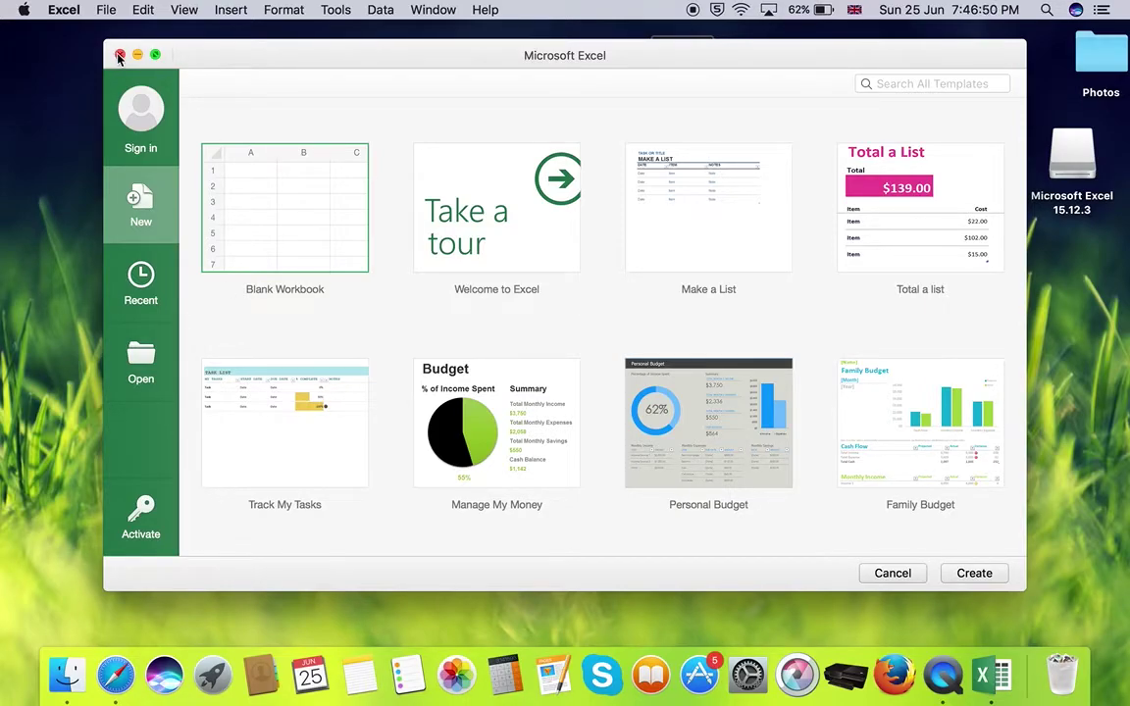
# - Open Patch.dmg from the MS Off 2016 folder in Finder, and quit Microsoft Excel completely
pyautogui.click(68, 677)
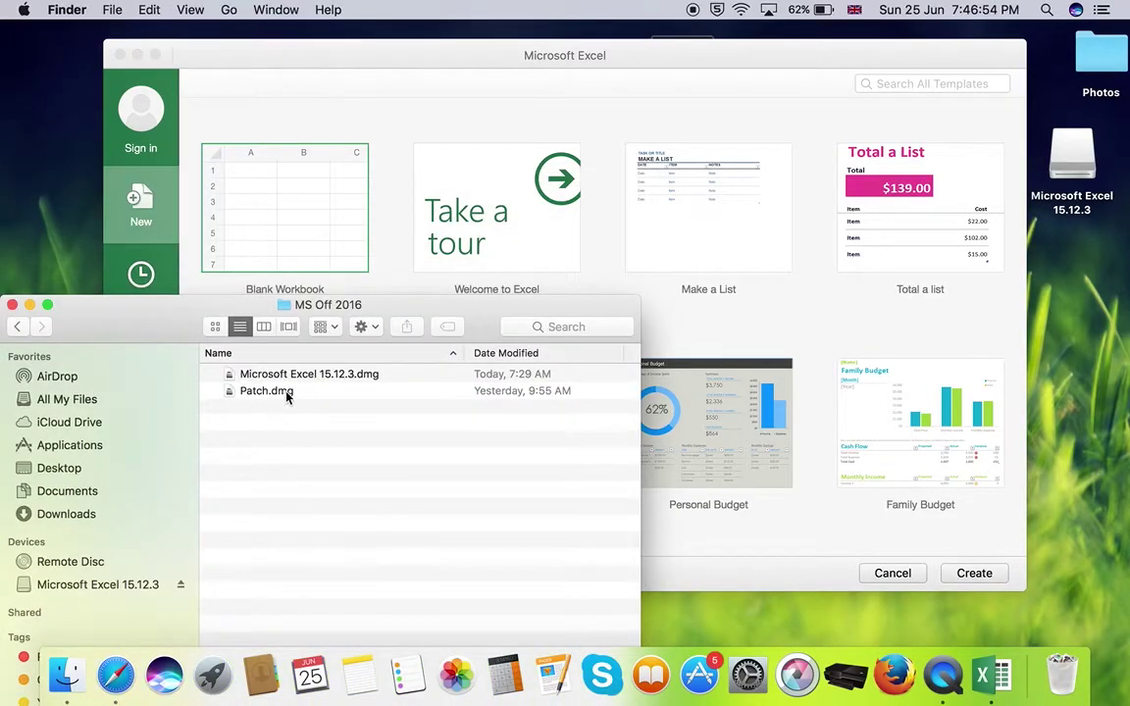
pyautogui.doubleClick(287, 393)
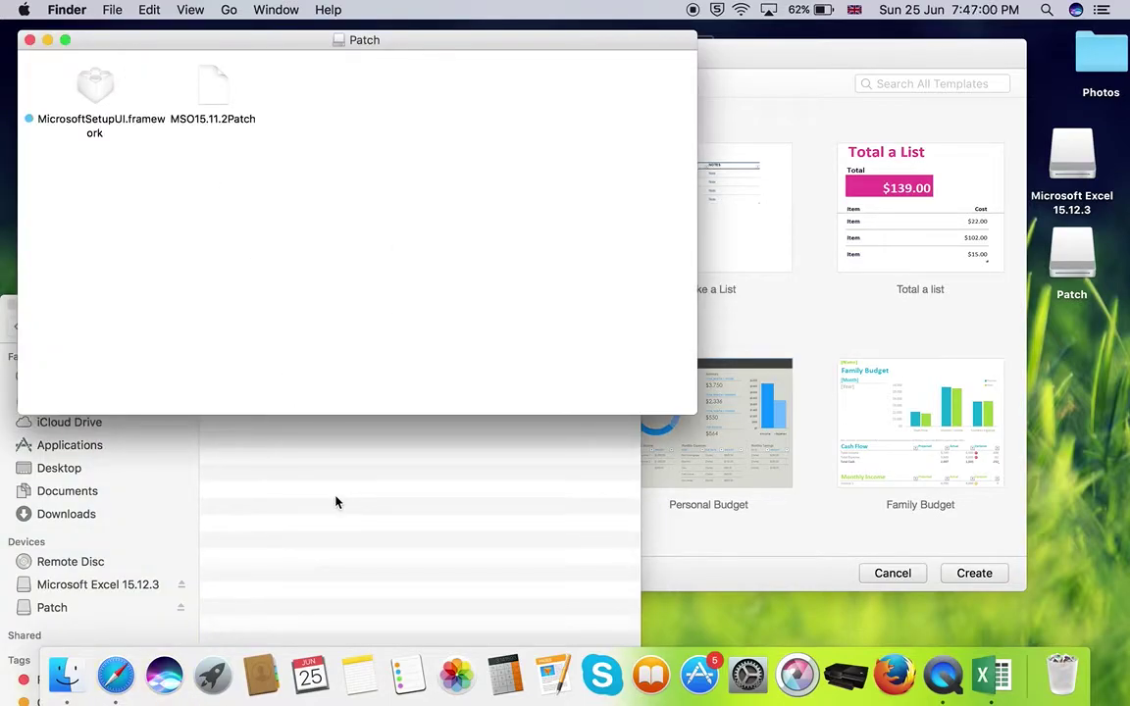
pyautogui.click(758, 525)
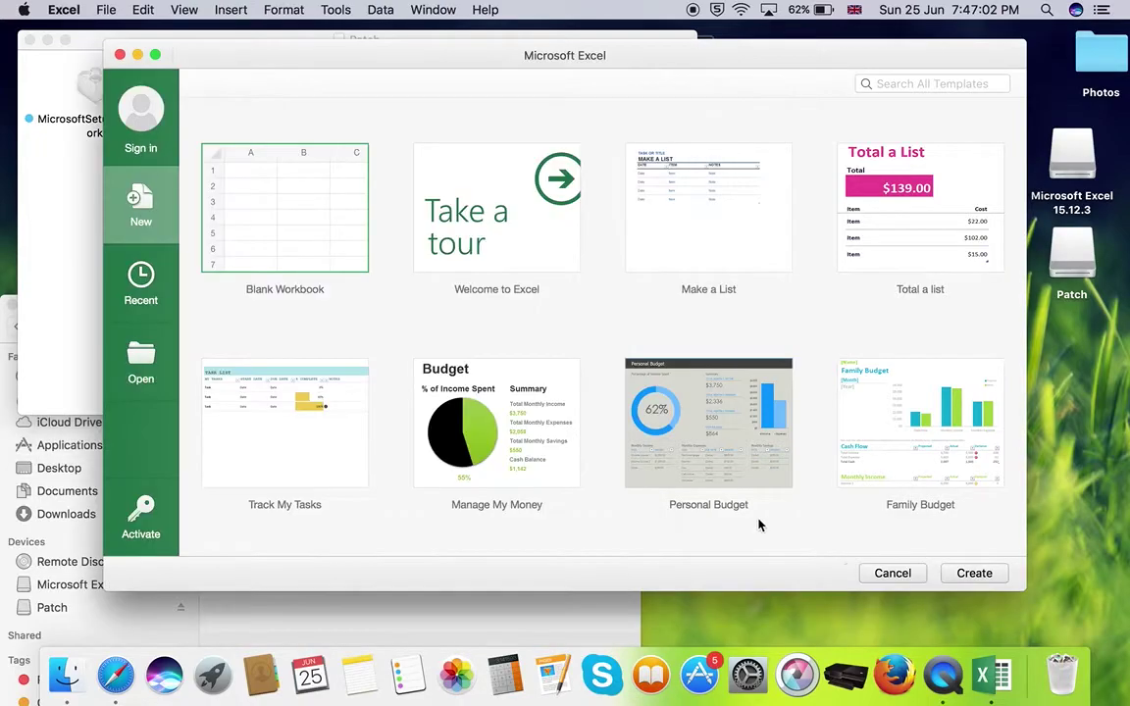
pyautogui.click(120, 54)
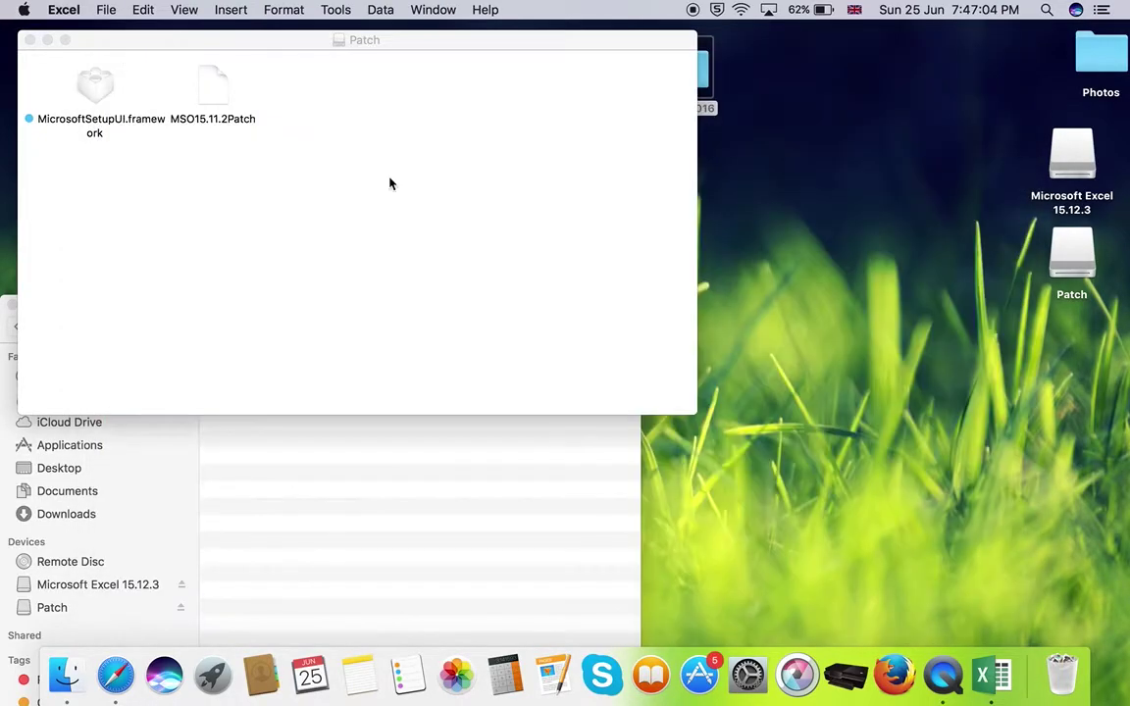
pyautogui.rightClick(982, 674)
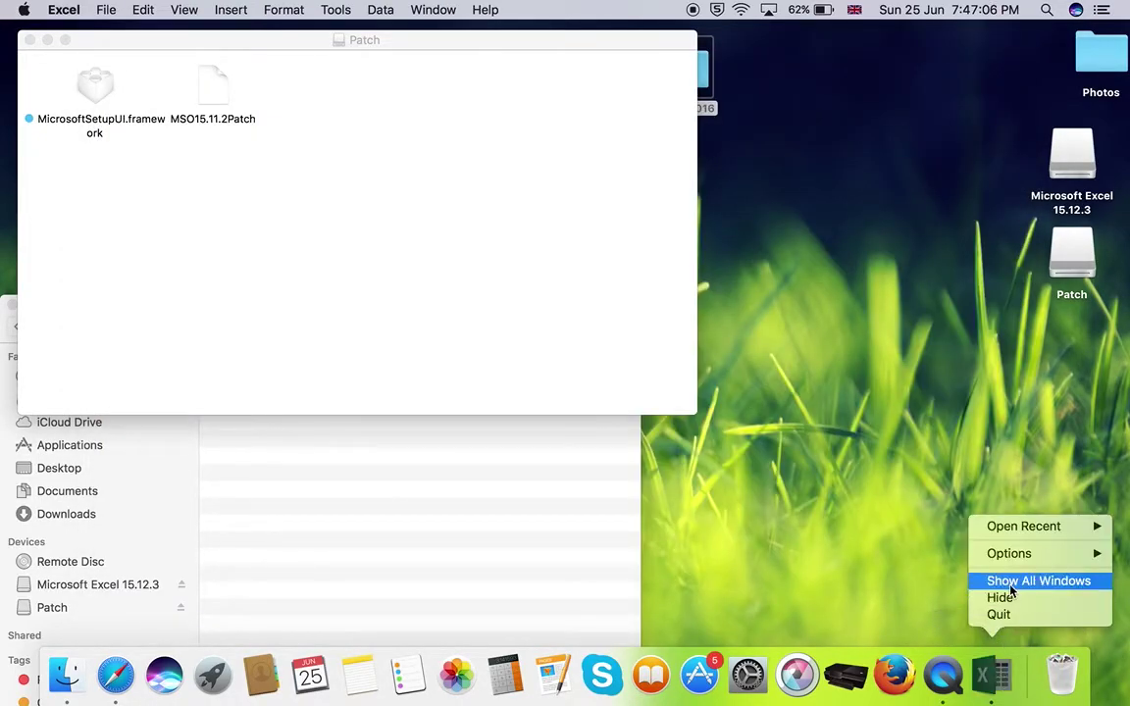
pyautogui.click(1020, 611)
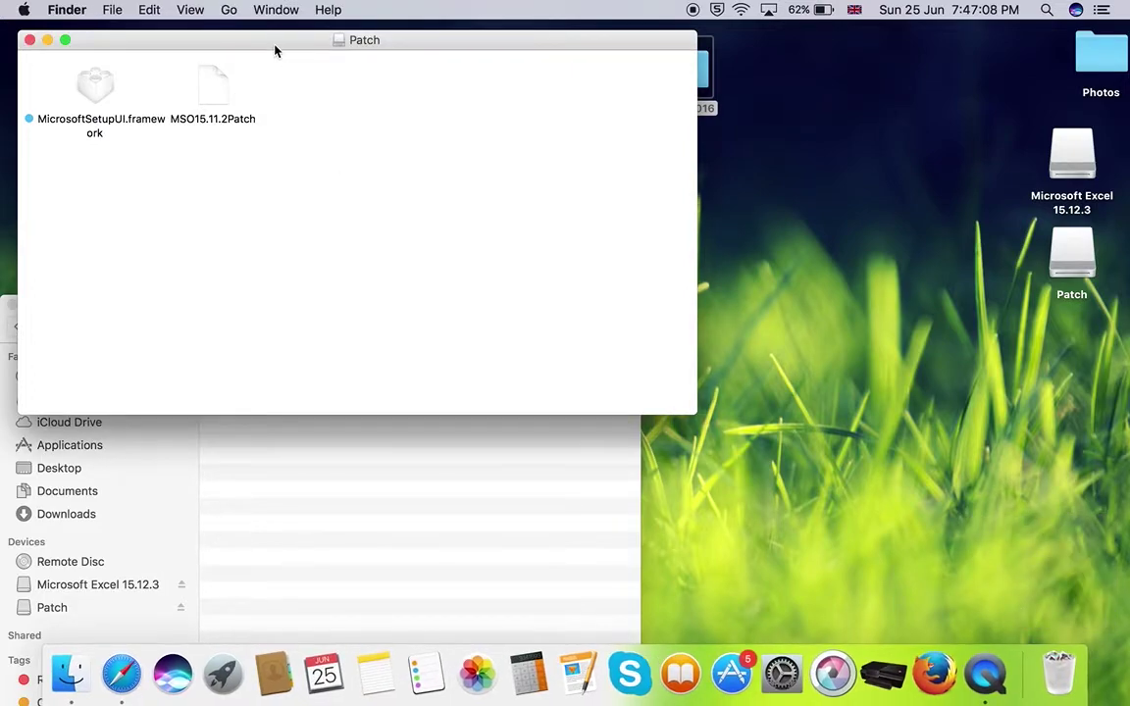
# - Move the Patch window clear of the other folder window and copy MicrosoftSetupUI.framework from it
pyautogui.moveTo(276, 46); pyautogui.dragTo(590, 144)
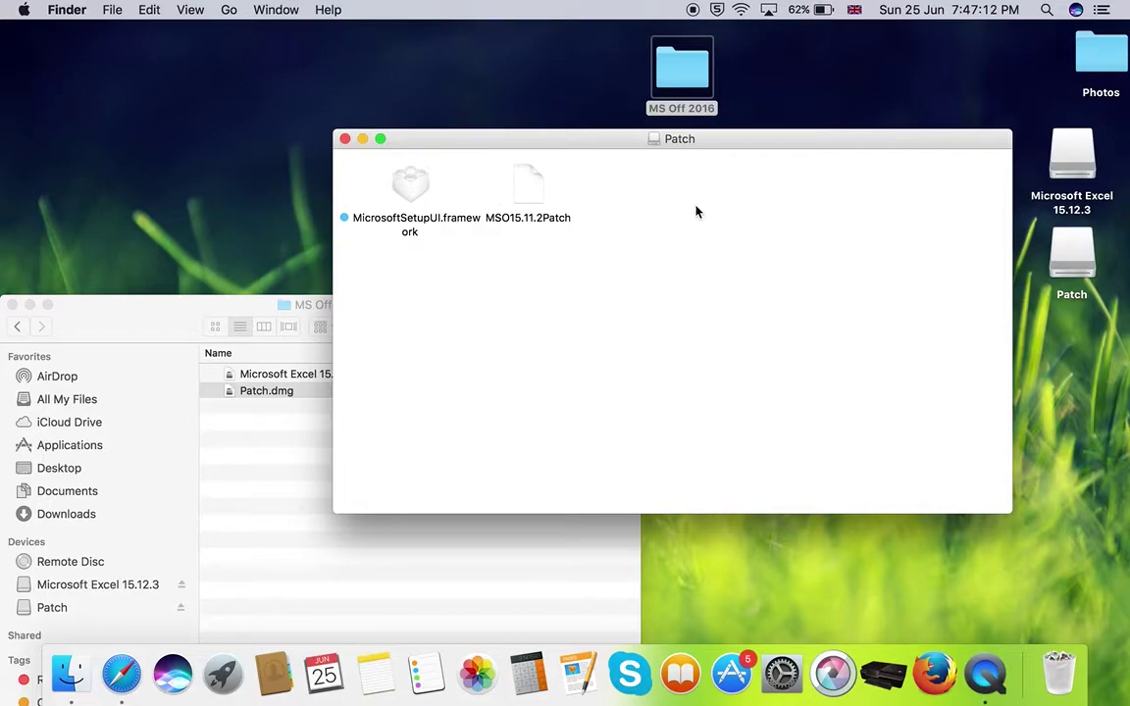
pyautogui.rightClick(409, 188)
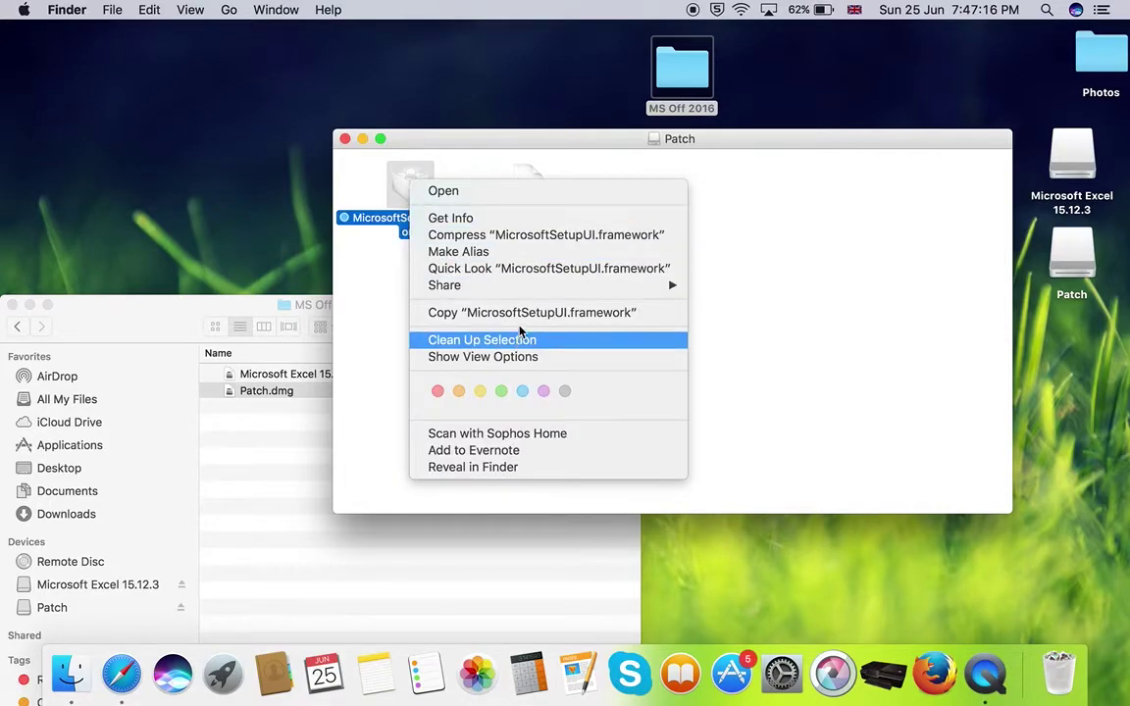
pyautogui.click(526, 313)
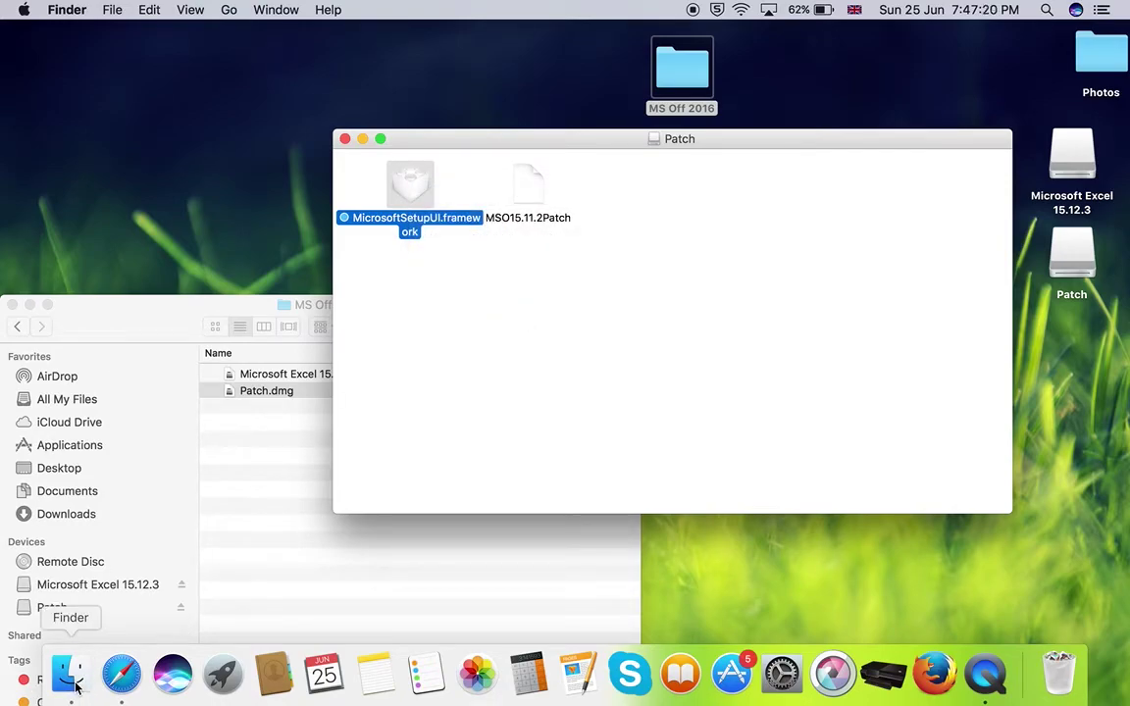
# - Go to the Applications folder in Finder and show the package contents of Microsoft Excel
pyautogui.click(152, 326)
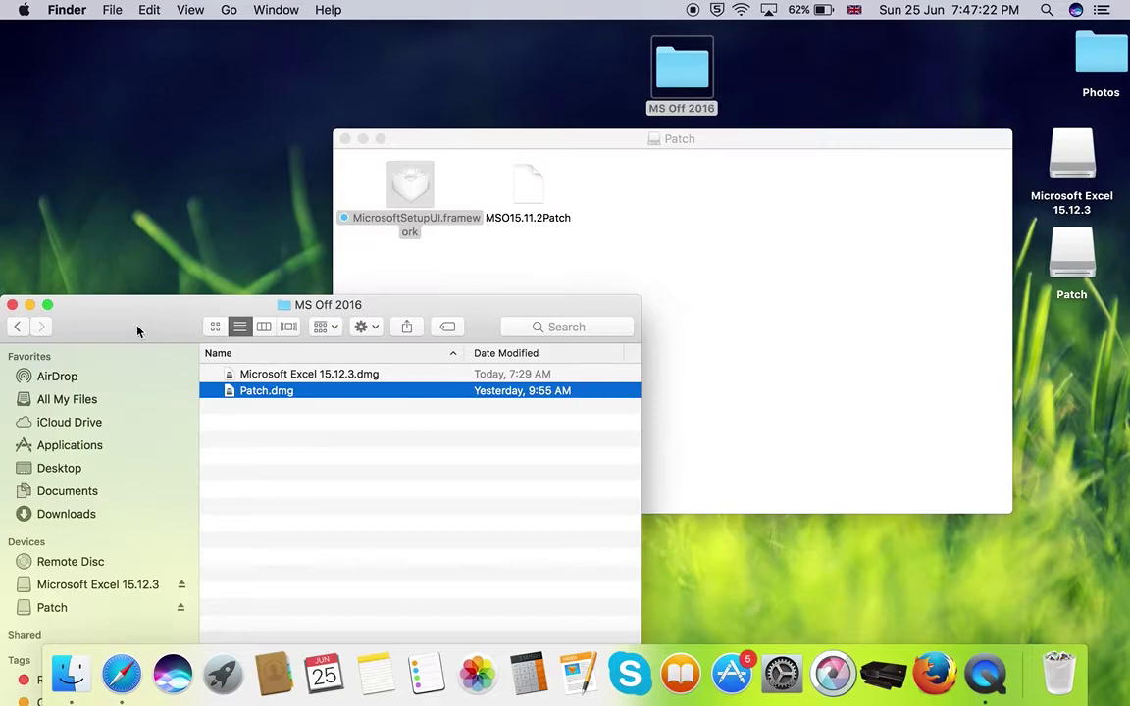
pyautogui.moveTo(136, 320); pyautogui.dragTo(276, 140)
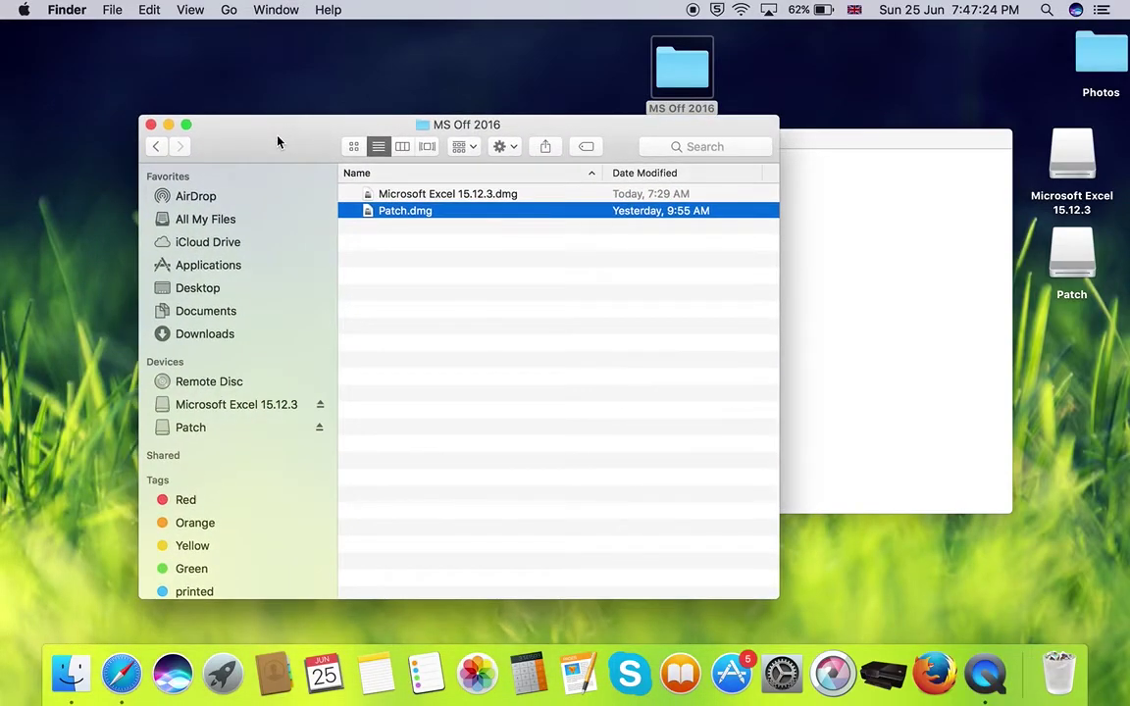
pyautogui.click(196, 273)
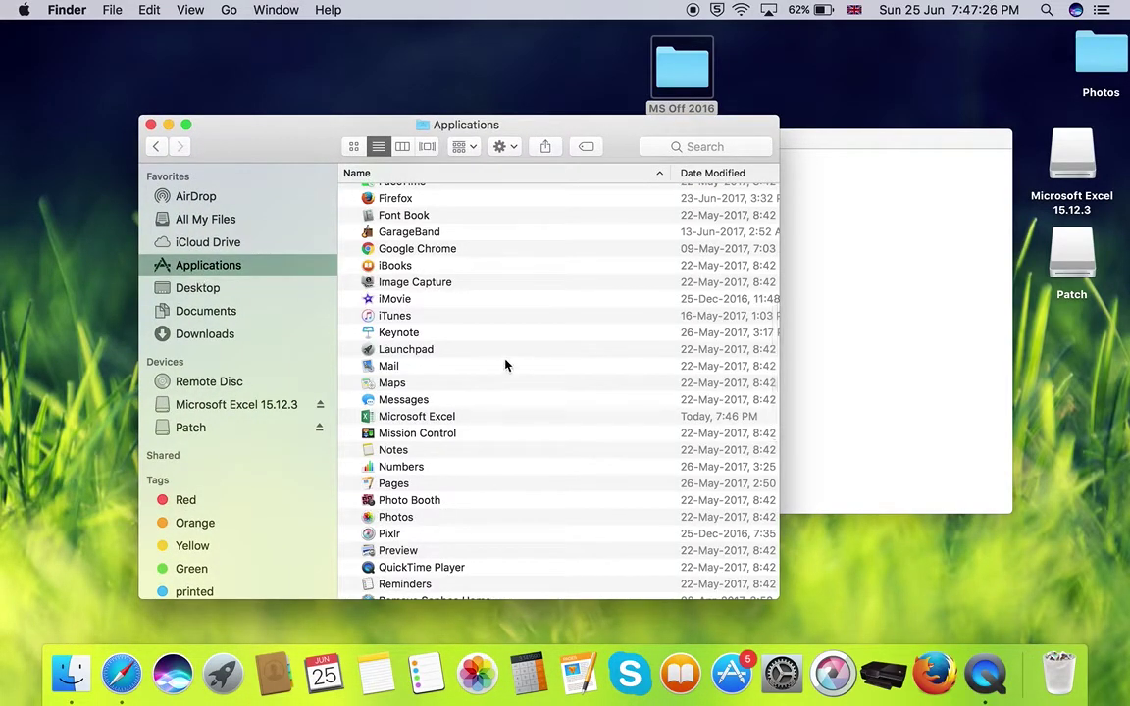
pyautogui.click(382, 418)
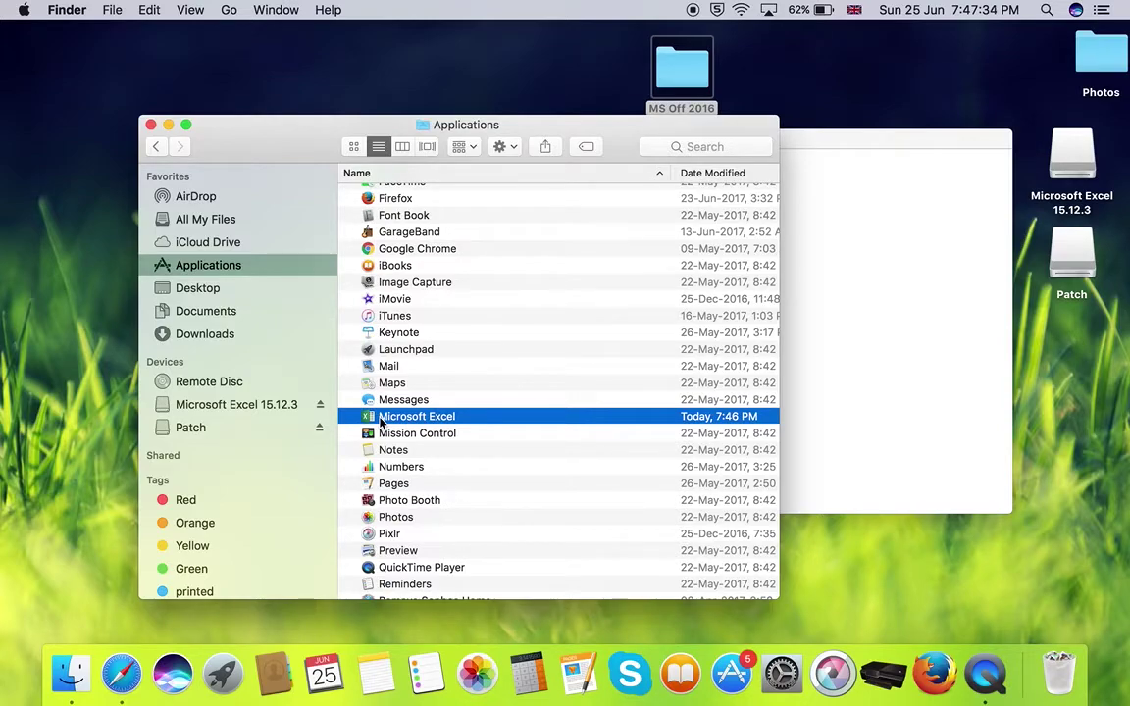
pyautogui.rightClick(381, 421)
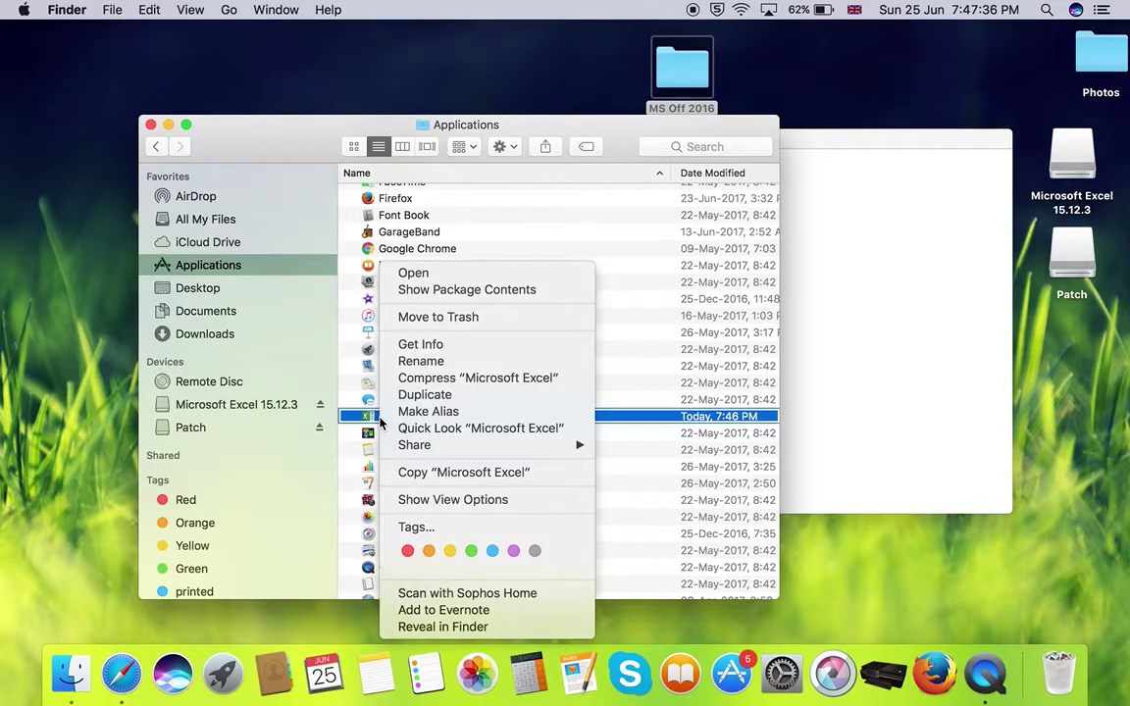
pyautogui.click(470, 299)
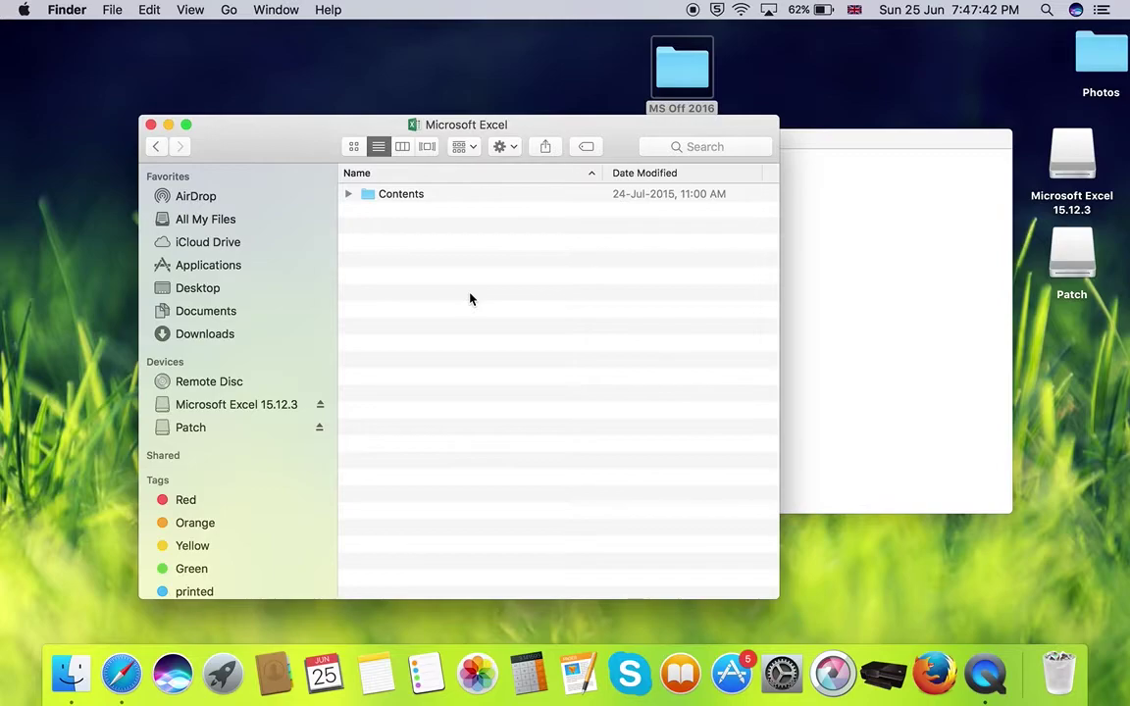
# - Paste the copied MicrosoftSetupUI.framework into the package's Contents > Frameworks folder, replacing the existing one and authorising the change with the account password
pyautogui.click(348, 196)
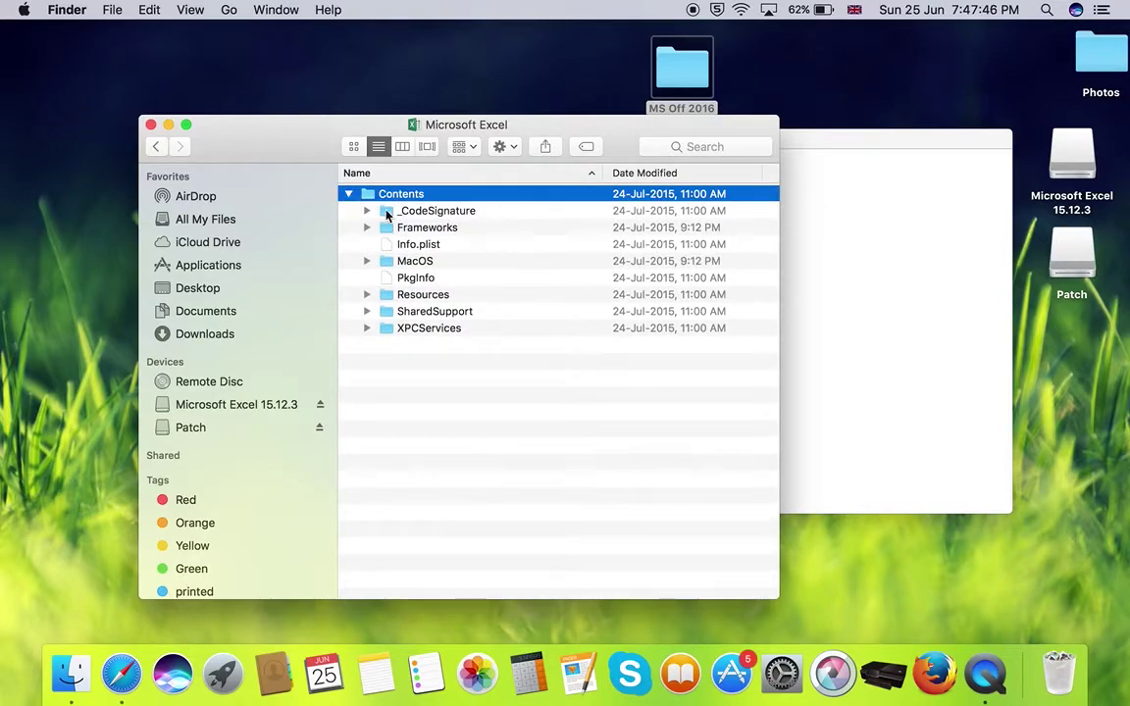
pyautogui.click(439, 228)
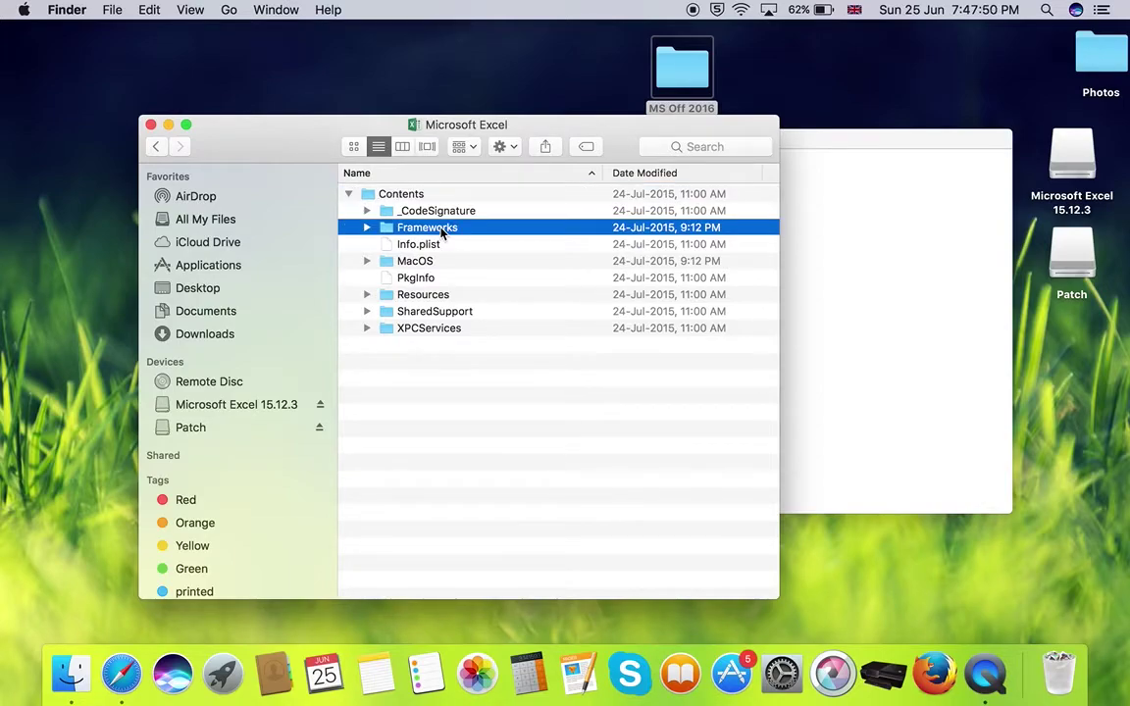
pyautogui.rightClick(442, 229)
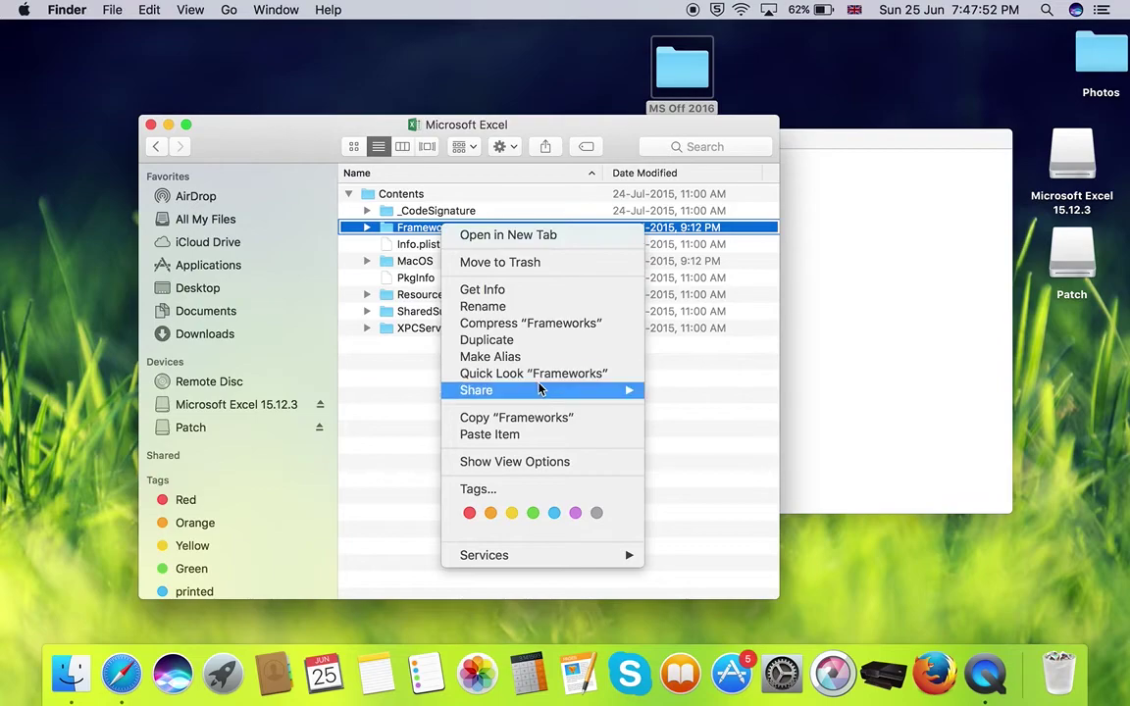
pyautogui.click(542, 434)
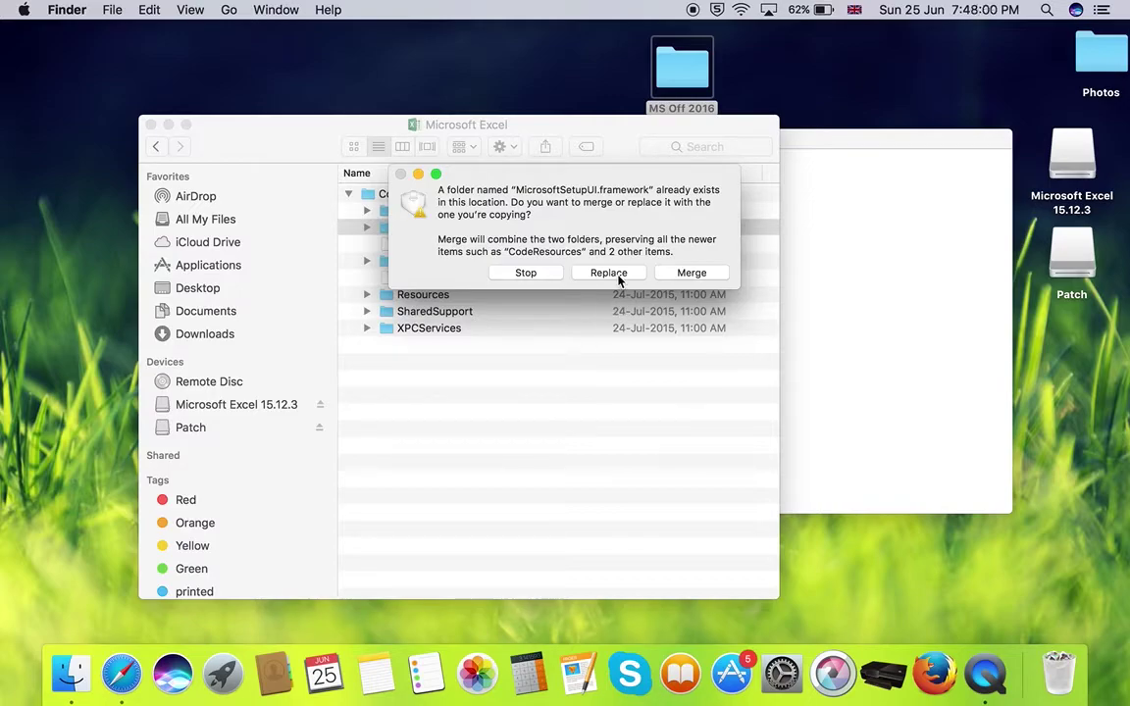
pyautogui.click(608, 274)
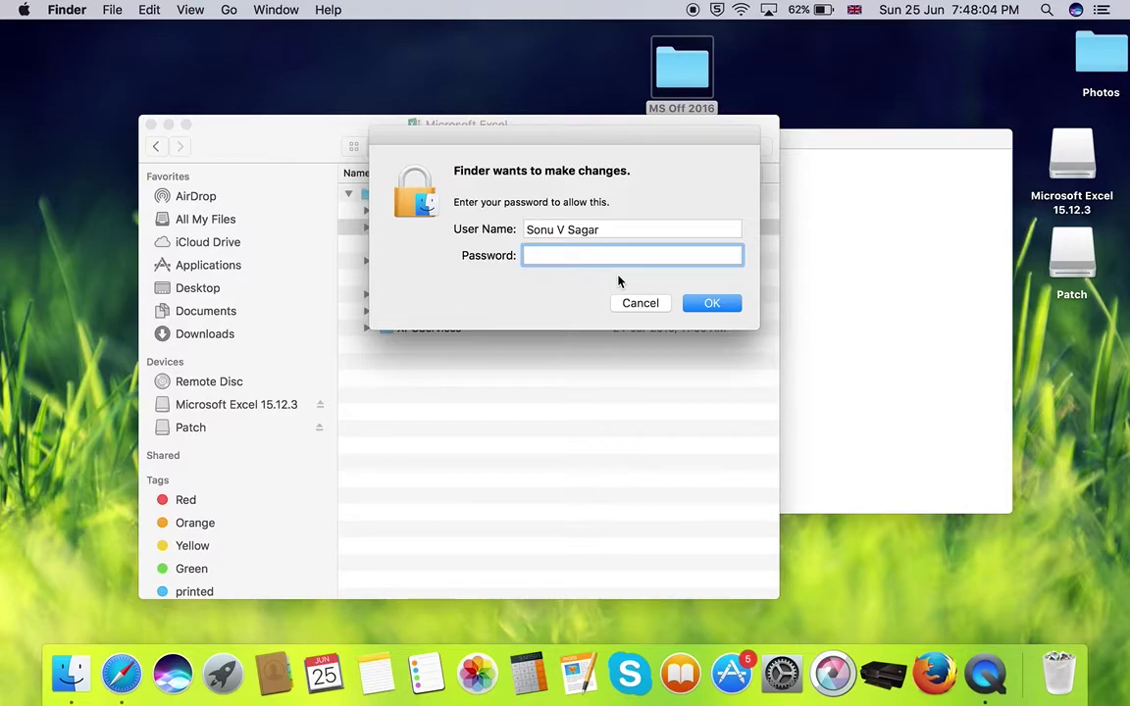
pyautogui.write('•••••')
pyautogui.click(708, 304)
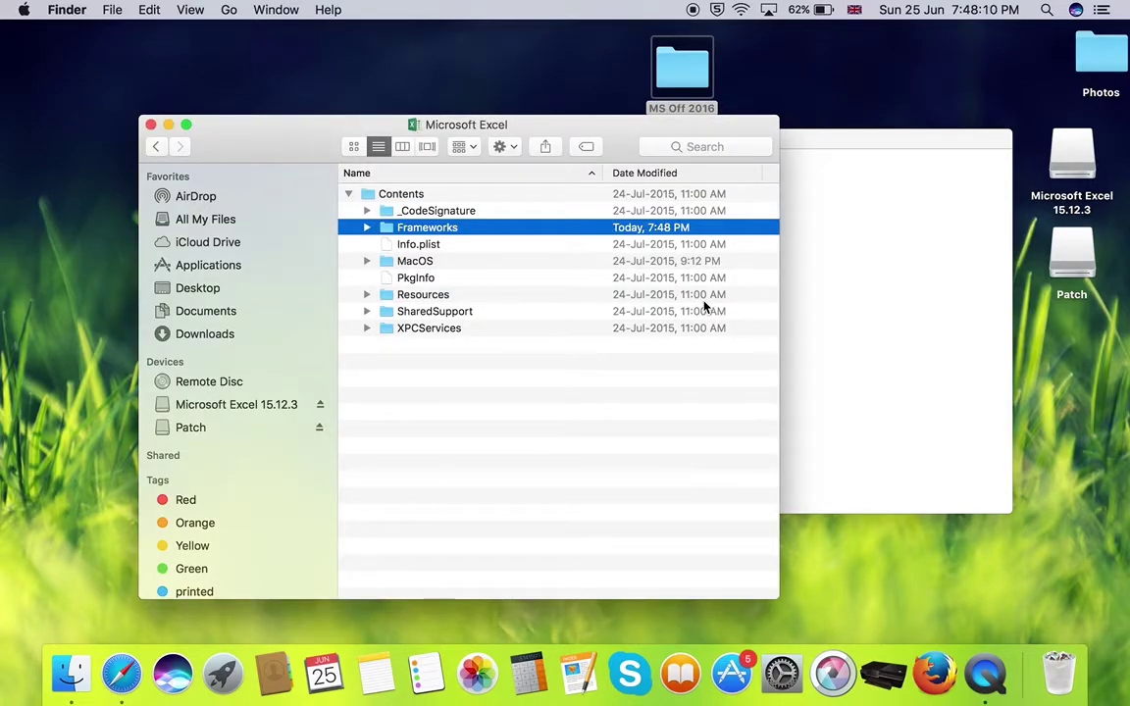
# - Close the Microsoft Excel package and Patch windows, and launch Microsoft Excel by searching the installed applications for "ex"
pyautogui.click(151, 126)
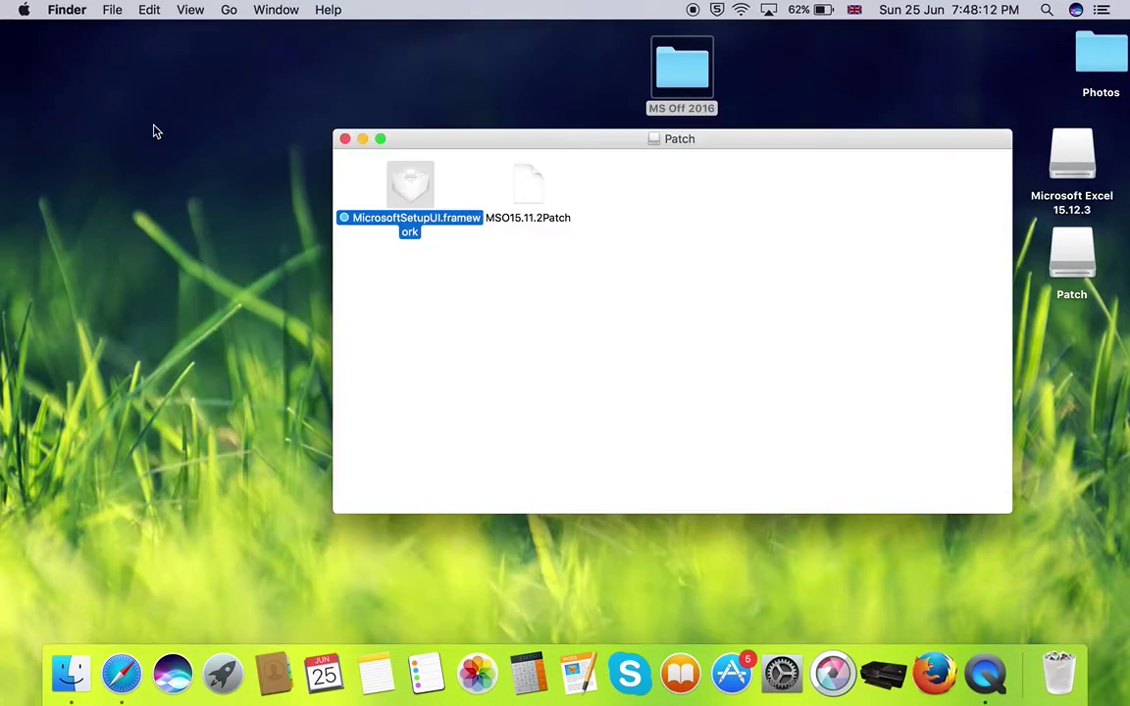
pyautogui.click(344, 139)
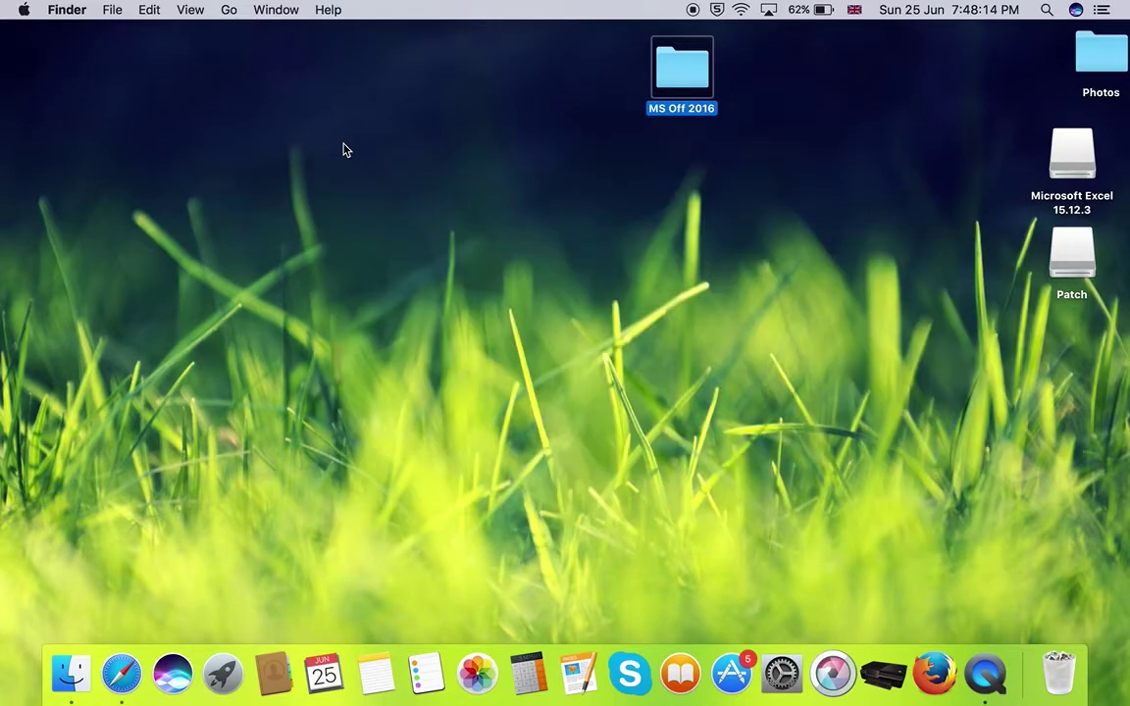
pyautogui.press('F4')
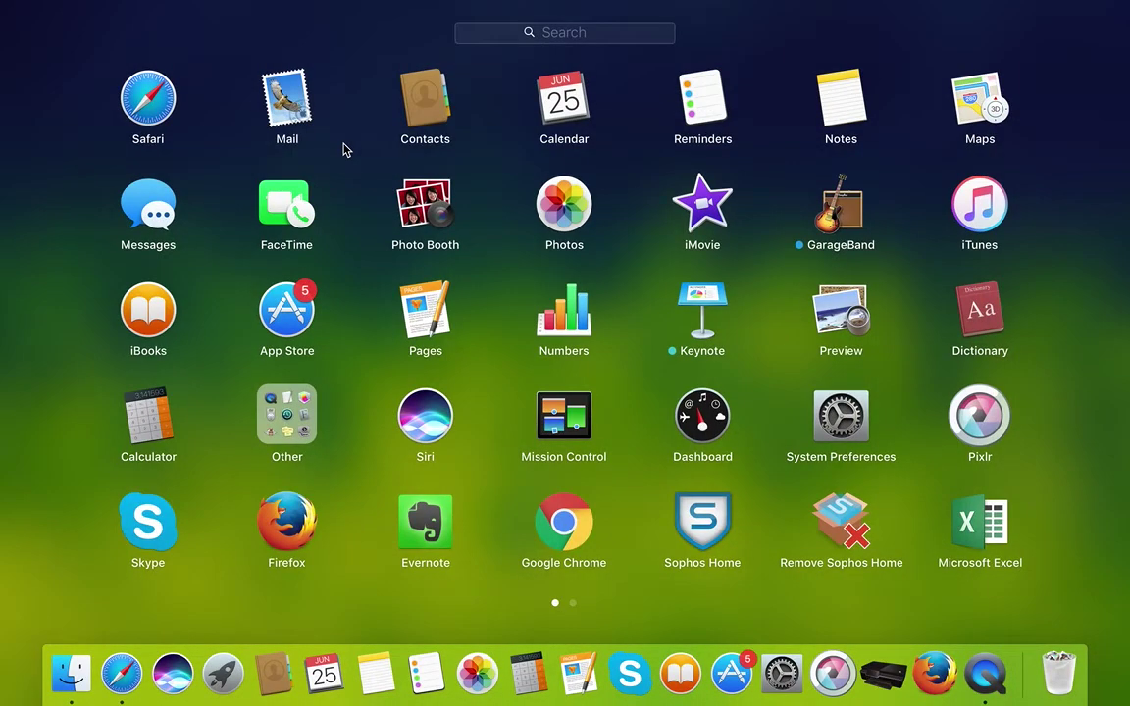
pyautogui.click(479, 34)
pyautogui.write('ex')
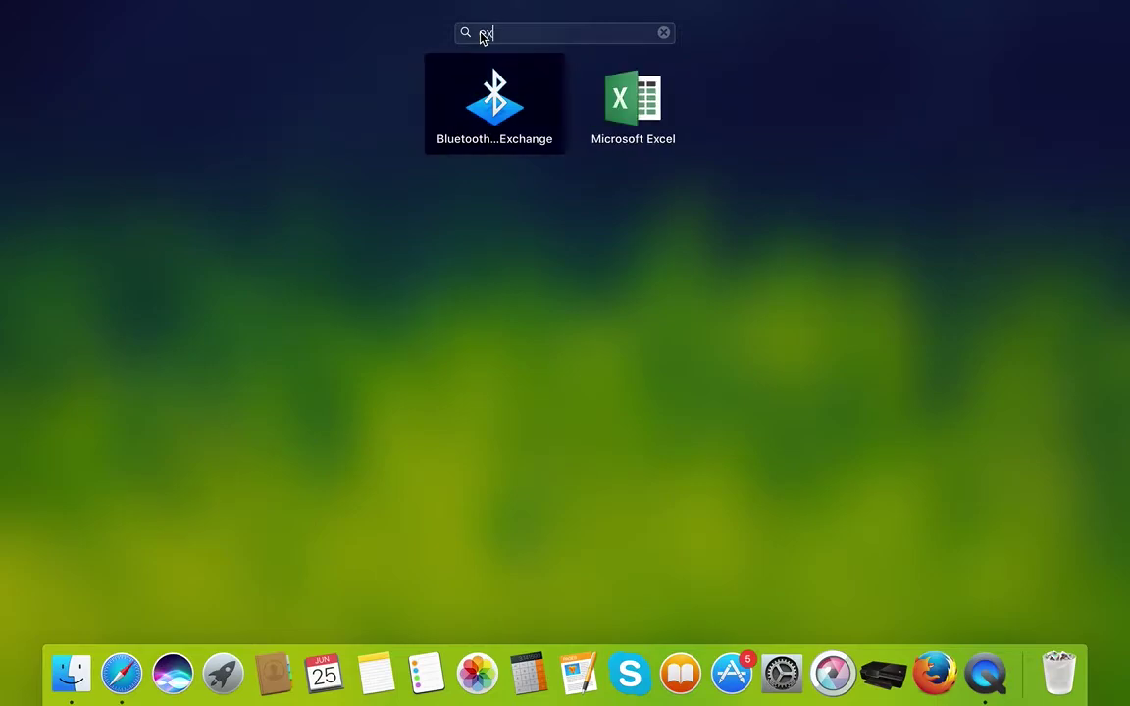
pyautogui.click(663, 93)
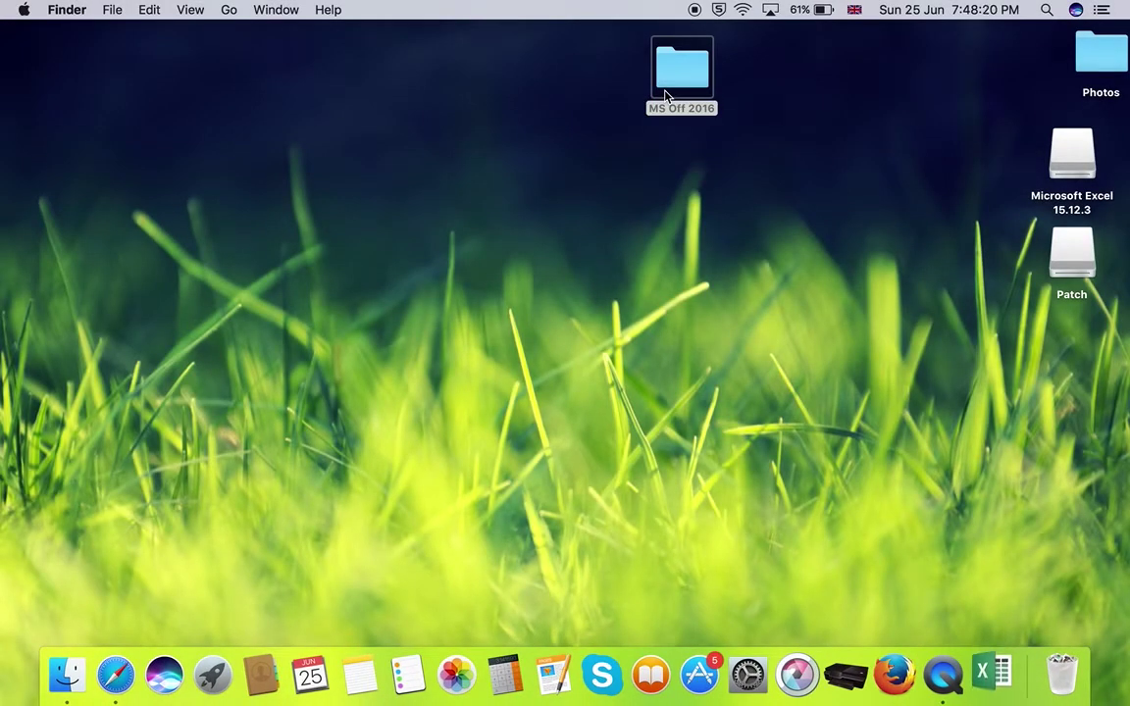